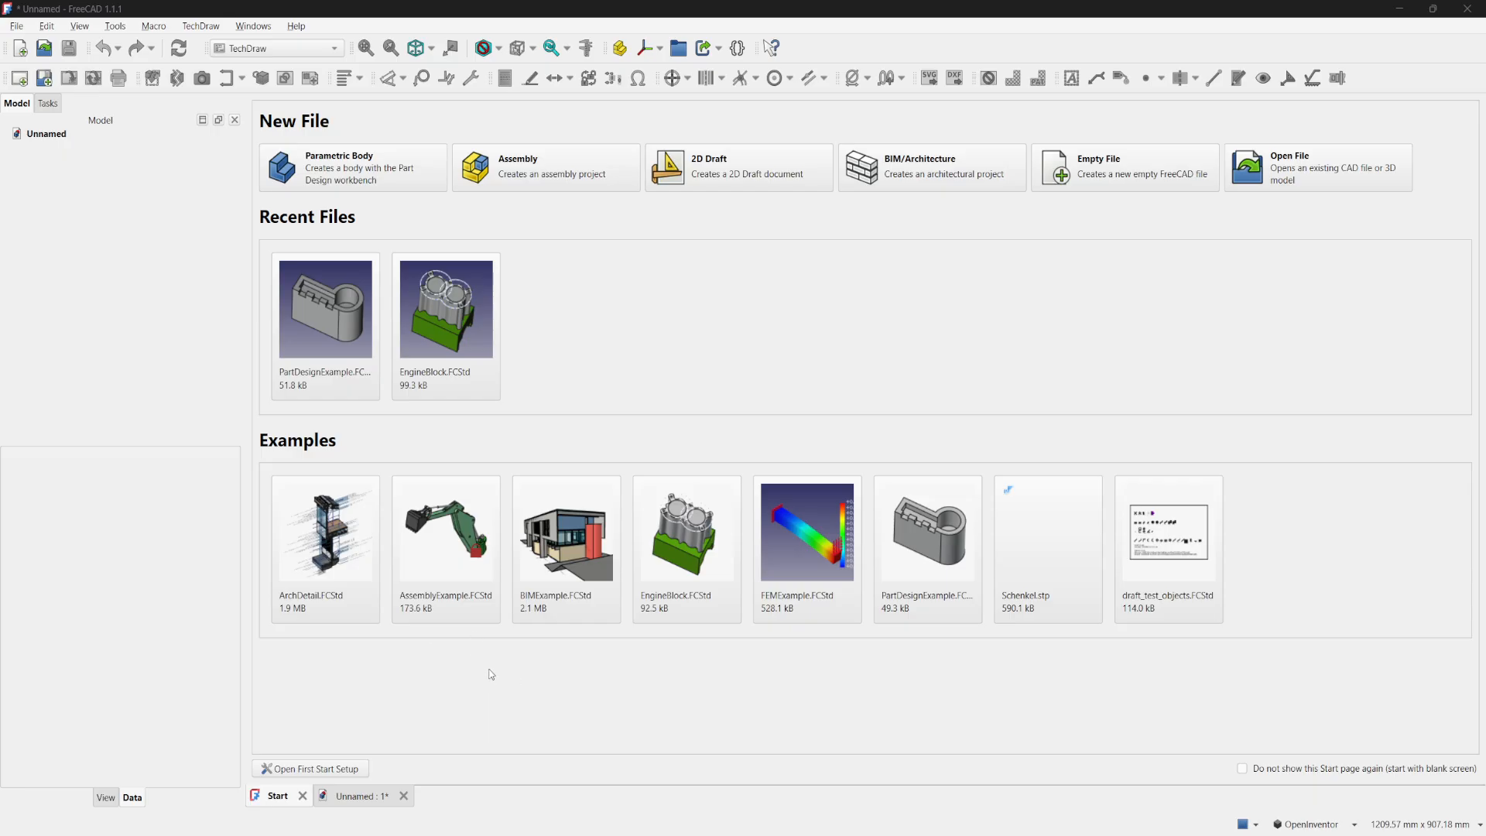
# Step: Bring up the Unnamed document and switch it to the BIM workbench
pyautogui.click(359, 800)
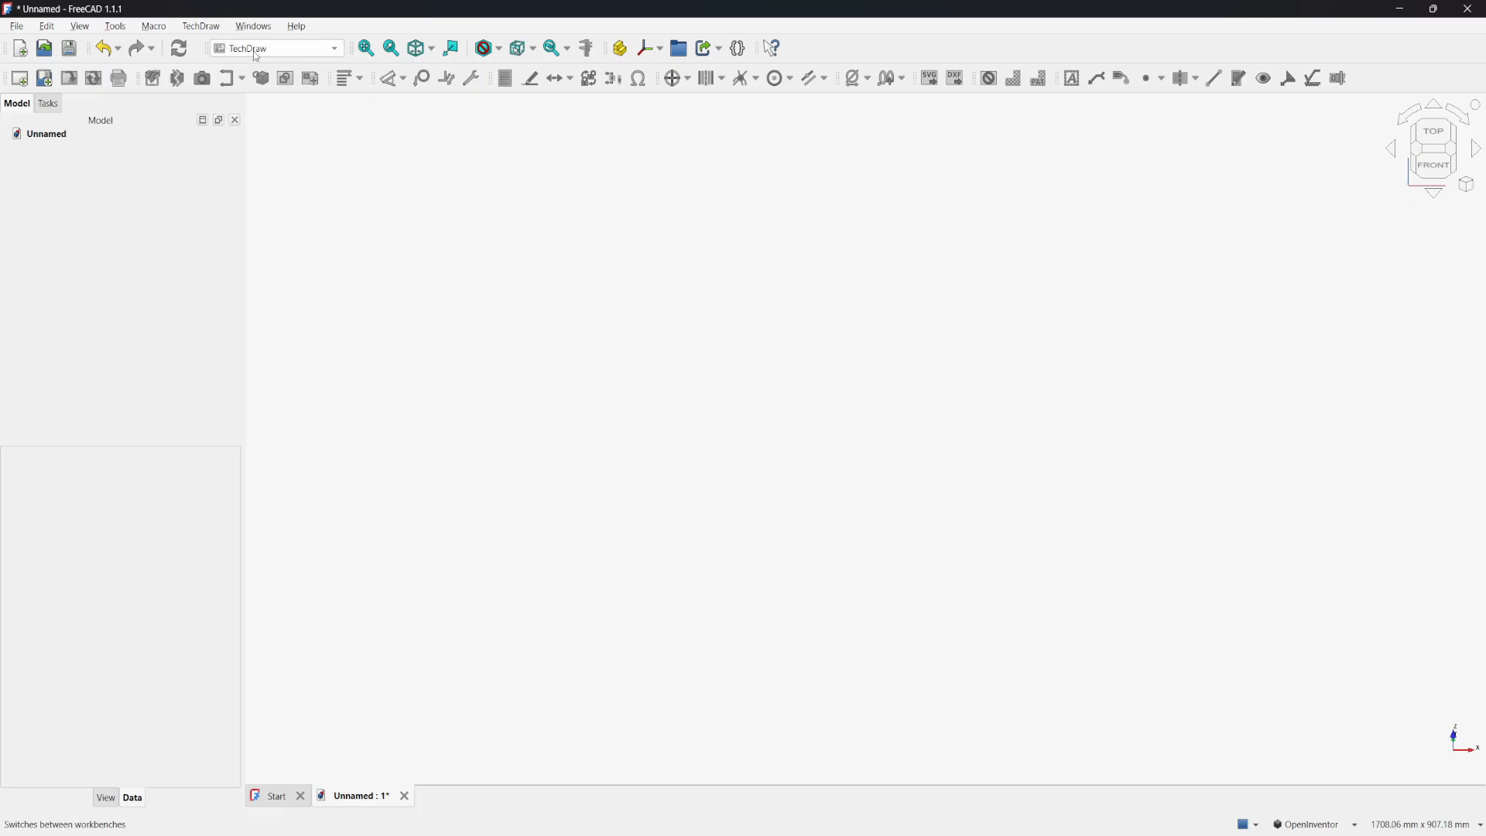
pyautogui.click(326, 50)
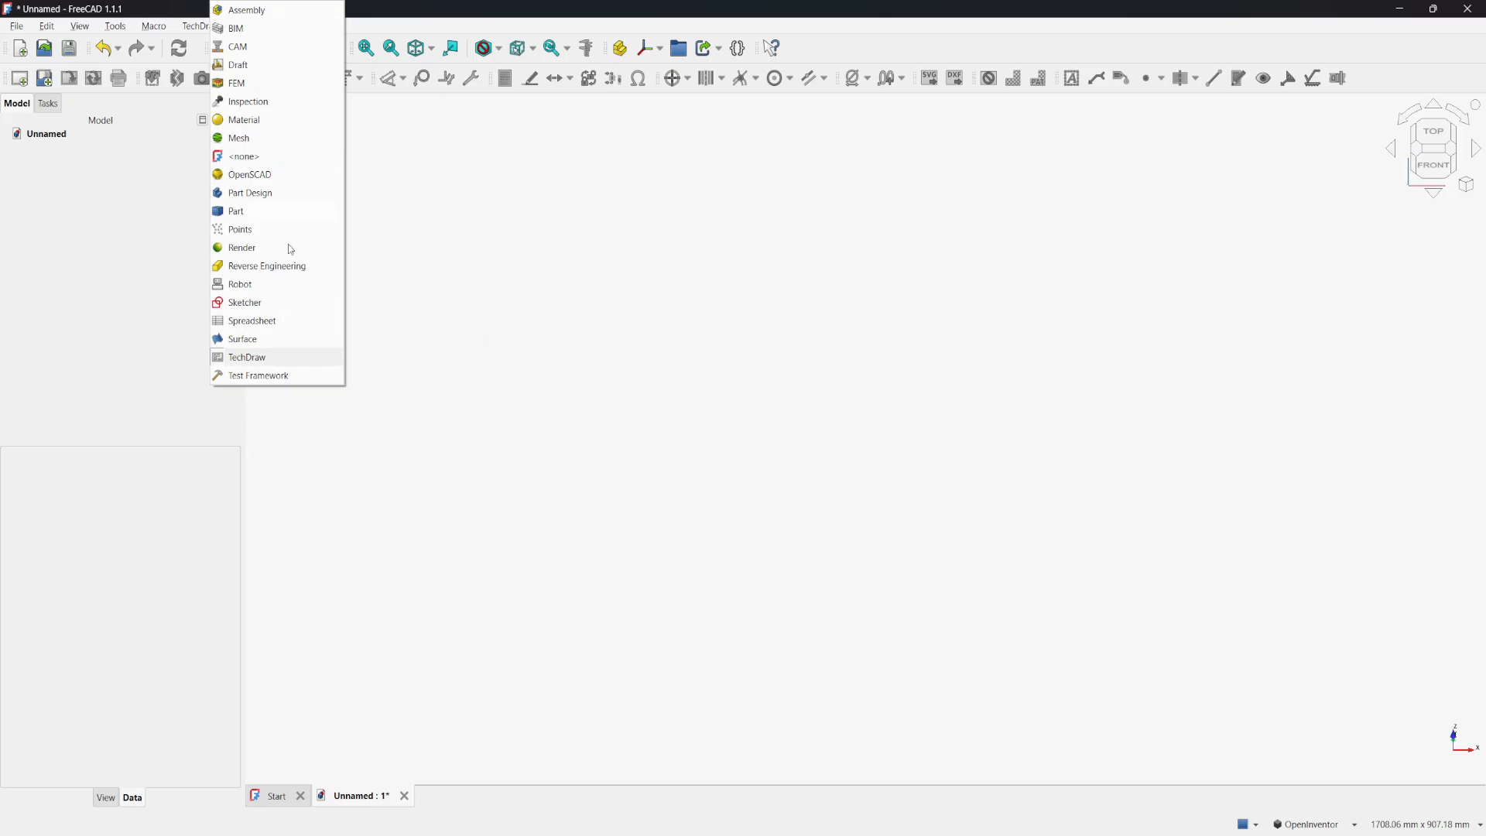
pyautogui.click(424, 321)
pyautogui.click(336, 48)
pyautogui.click(239, 31)
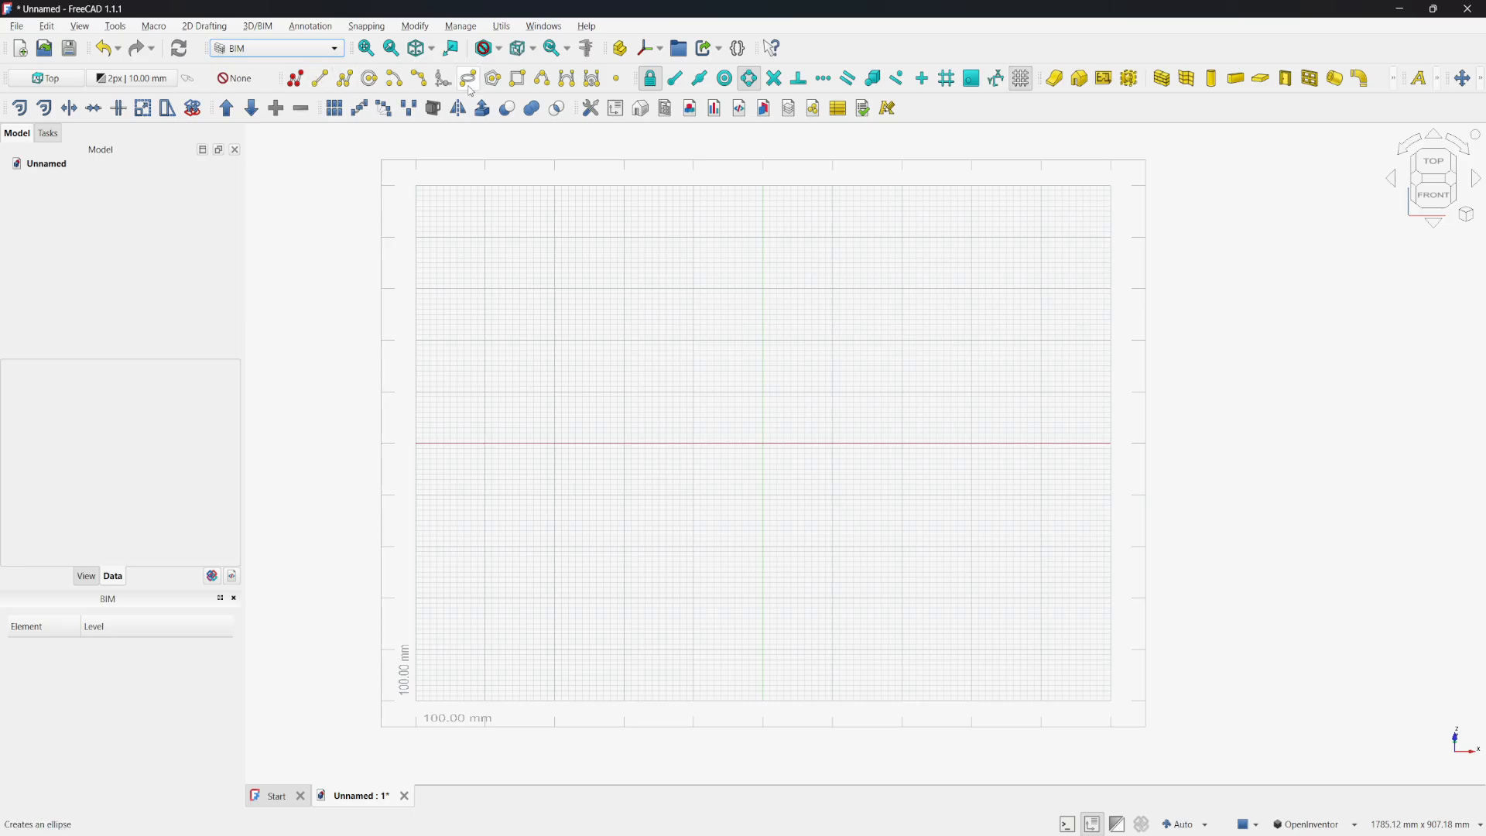
# Step: Start a rectangle with Make face on and place its first corner at X 10 mm, Y 30 mm, Z 15 mm
pyautogui.click(518, 78)
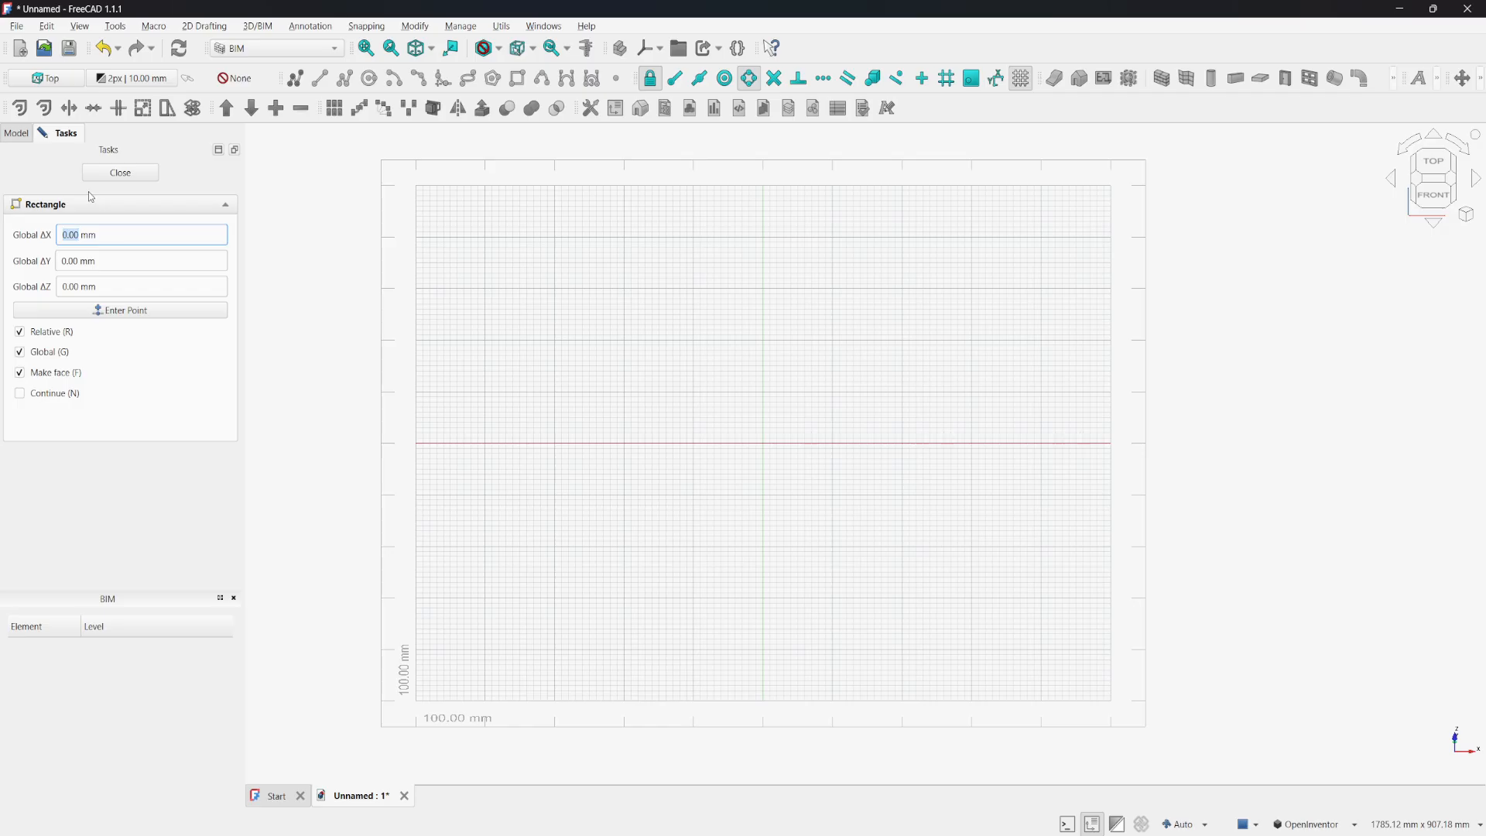
pyautogui.write('10')
pyautogui.press('Up')
pyautogui.press('Tab')
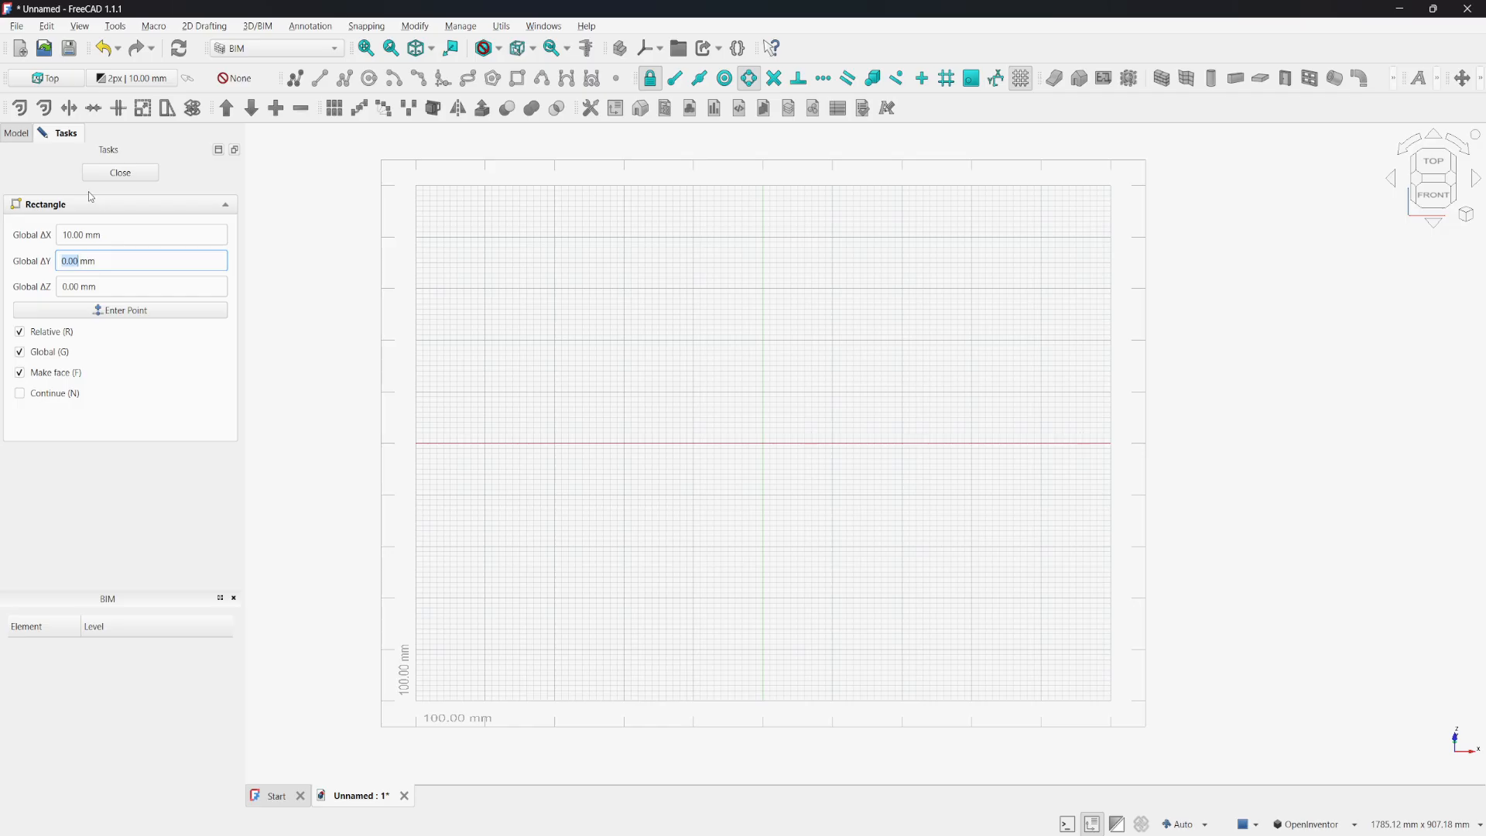
pyautogui.write('30')
pyautogui.press('Tab')
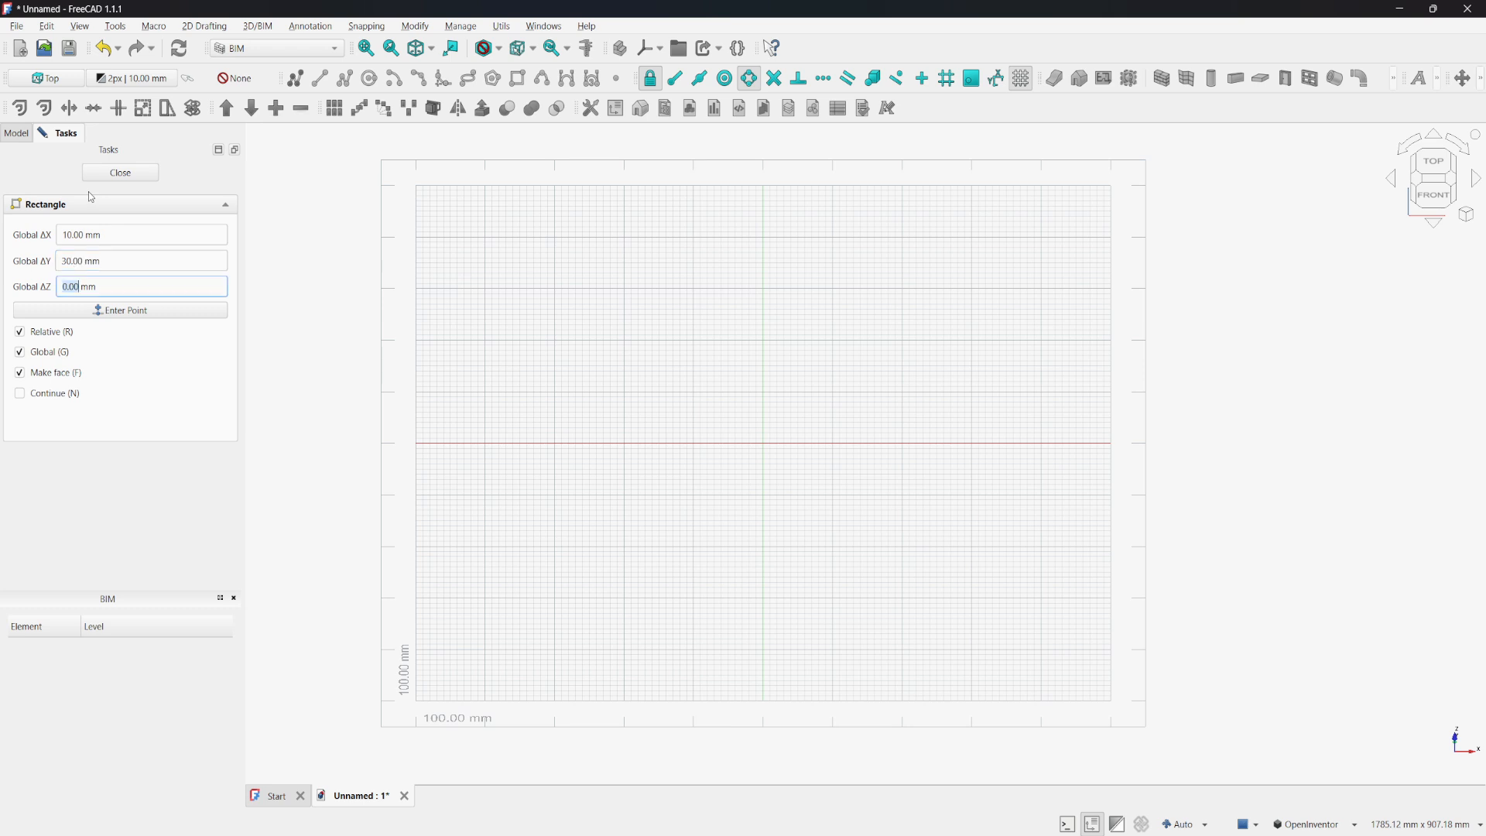
pyautogui.write('15')
pyautogui.press('Return')
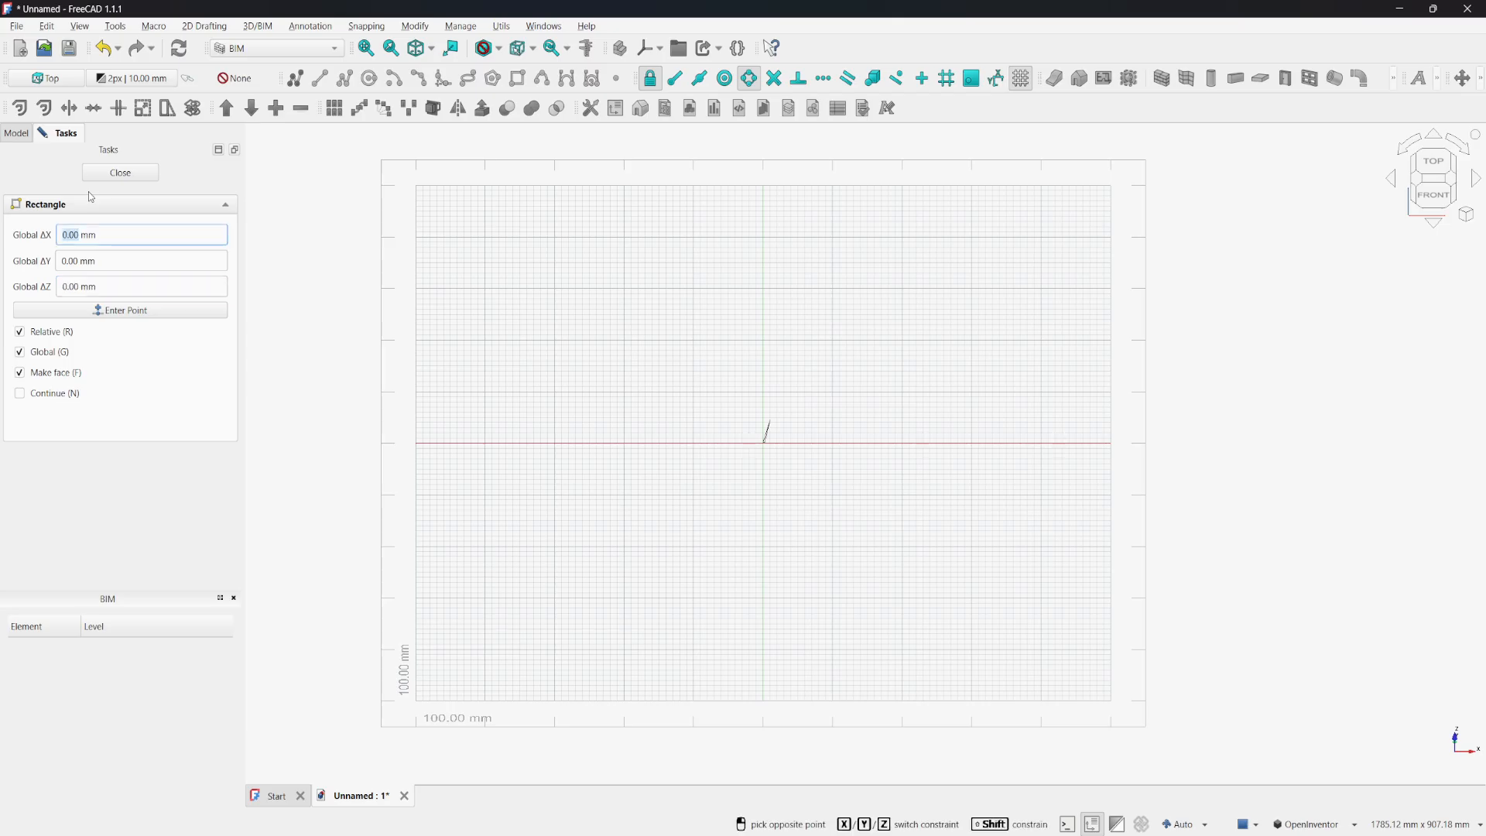
# Step: Complete the rectangle by placing the opposite corner at a relative offset of X 10 mm, Y 30 mm, Z 15 mm
pyautogui.write('10')
pyautogui.press('Tab')
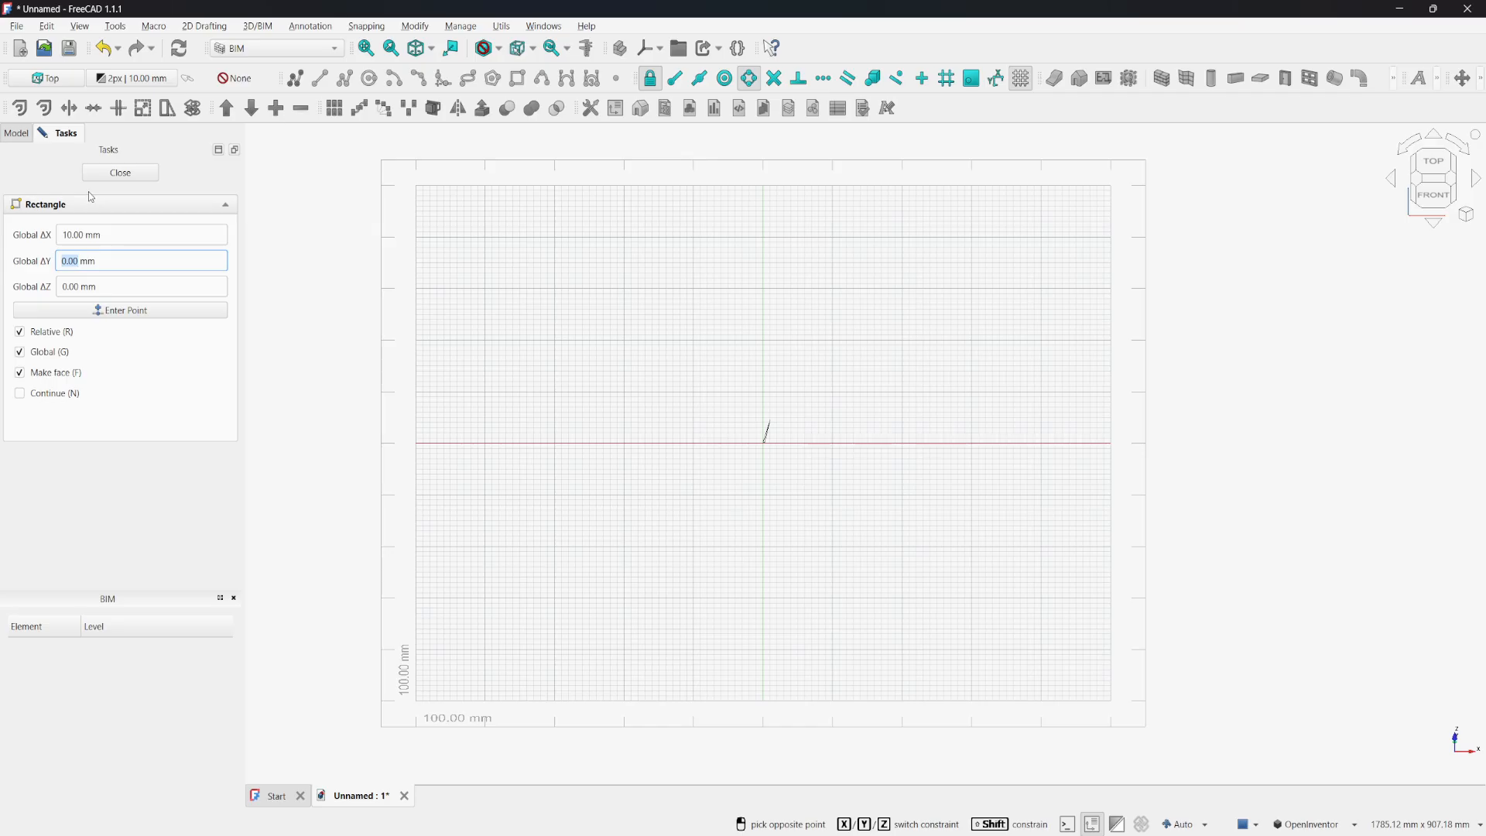
pyautogui.write('30')
pyautogui.press('Tab')
pyautogui.write('0')
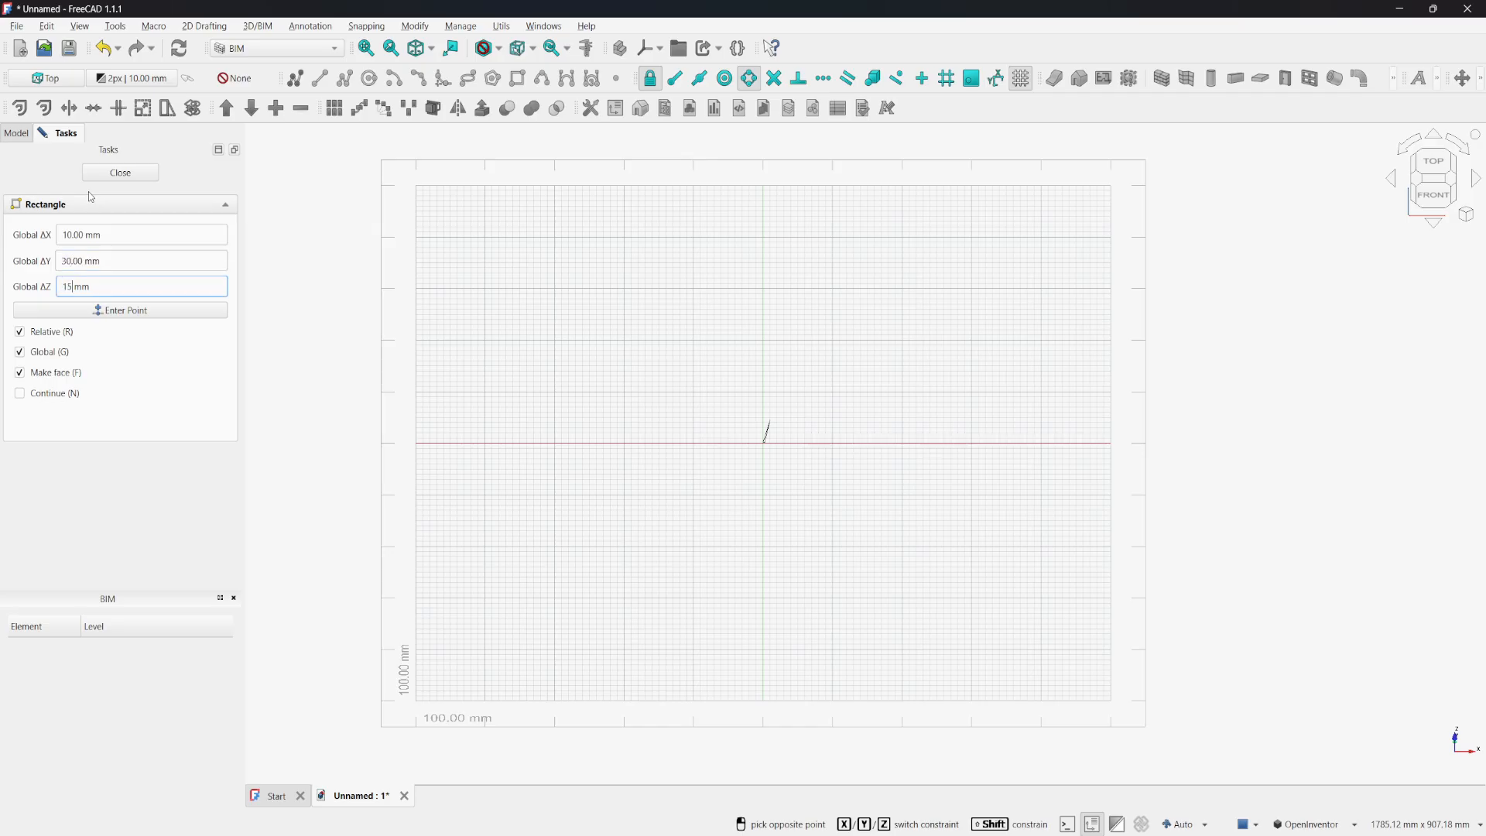
pyautogui.press('Return')
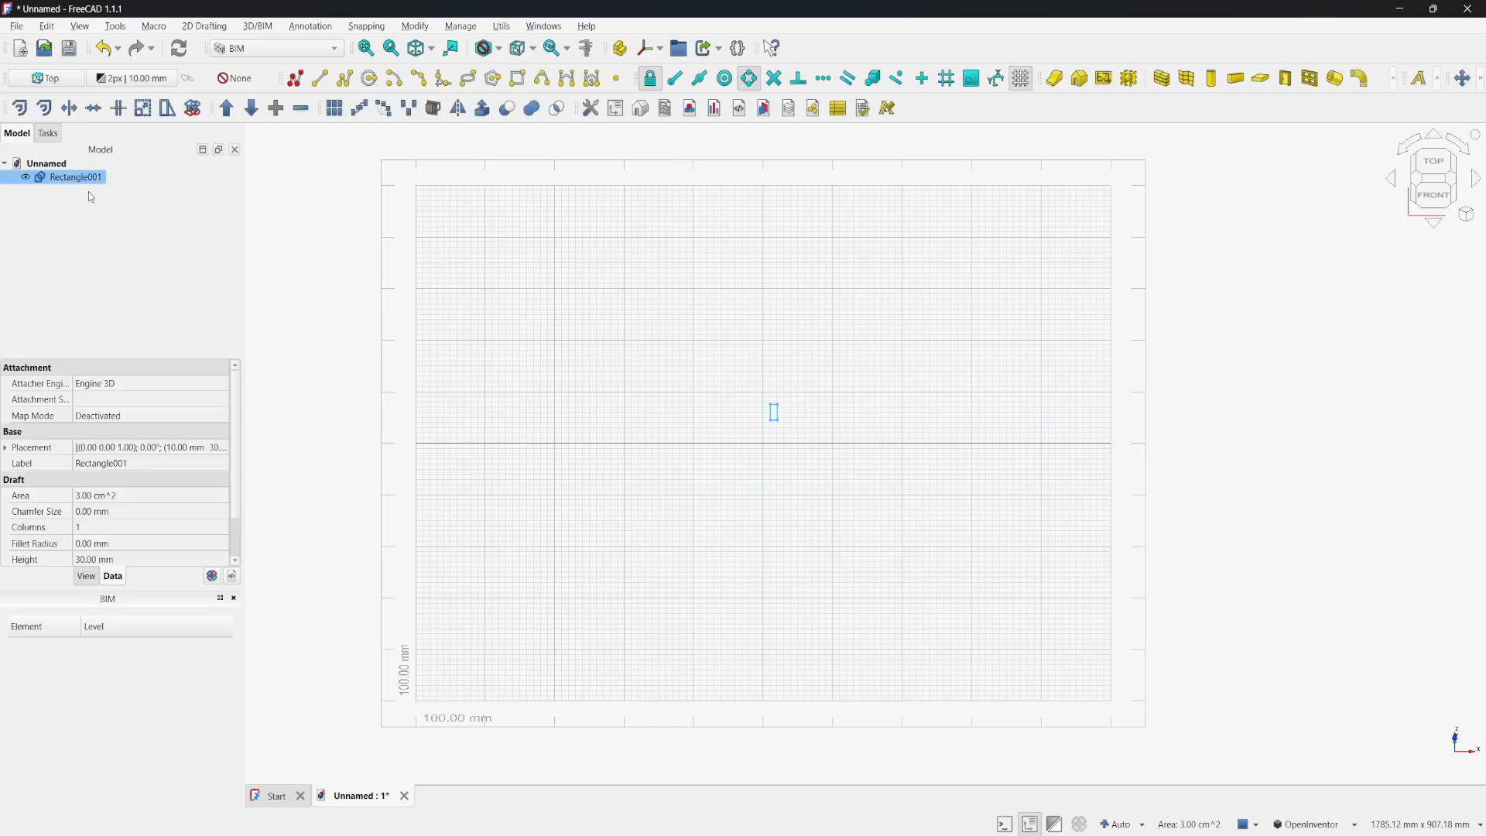
# Step: Set the rectangle's length to 30 mm
pyautogui.scroll(3, 813, 421)
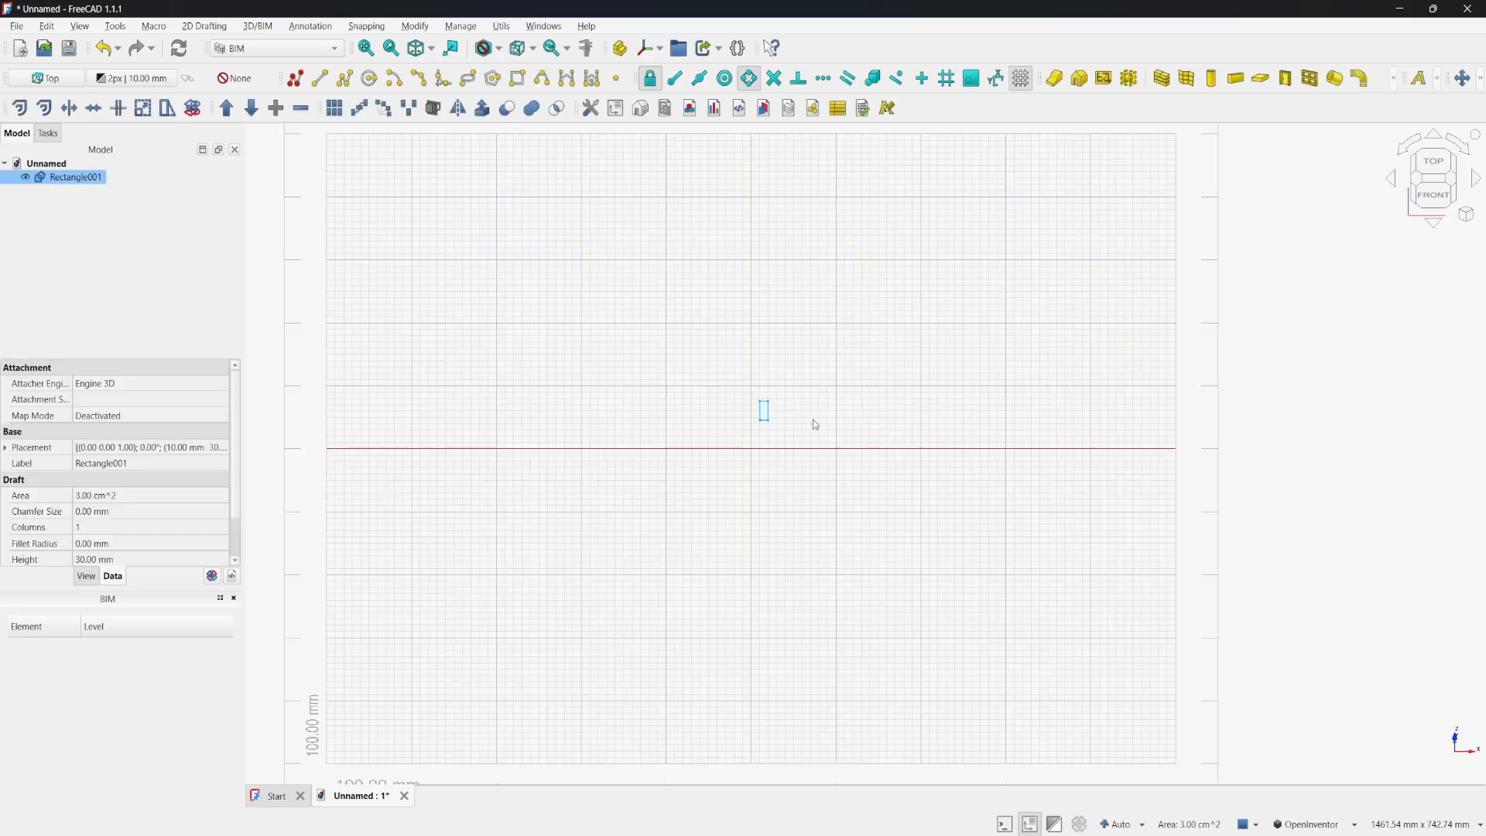
pyautogui.scroll(4, 786, 418)
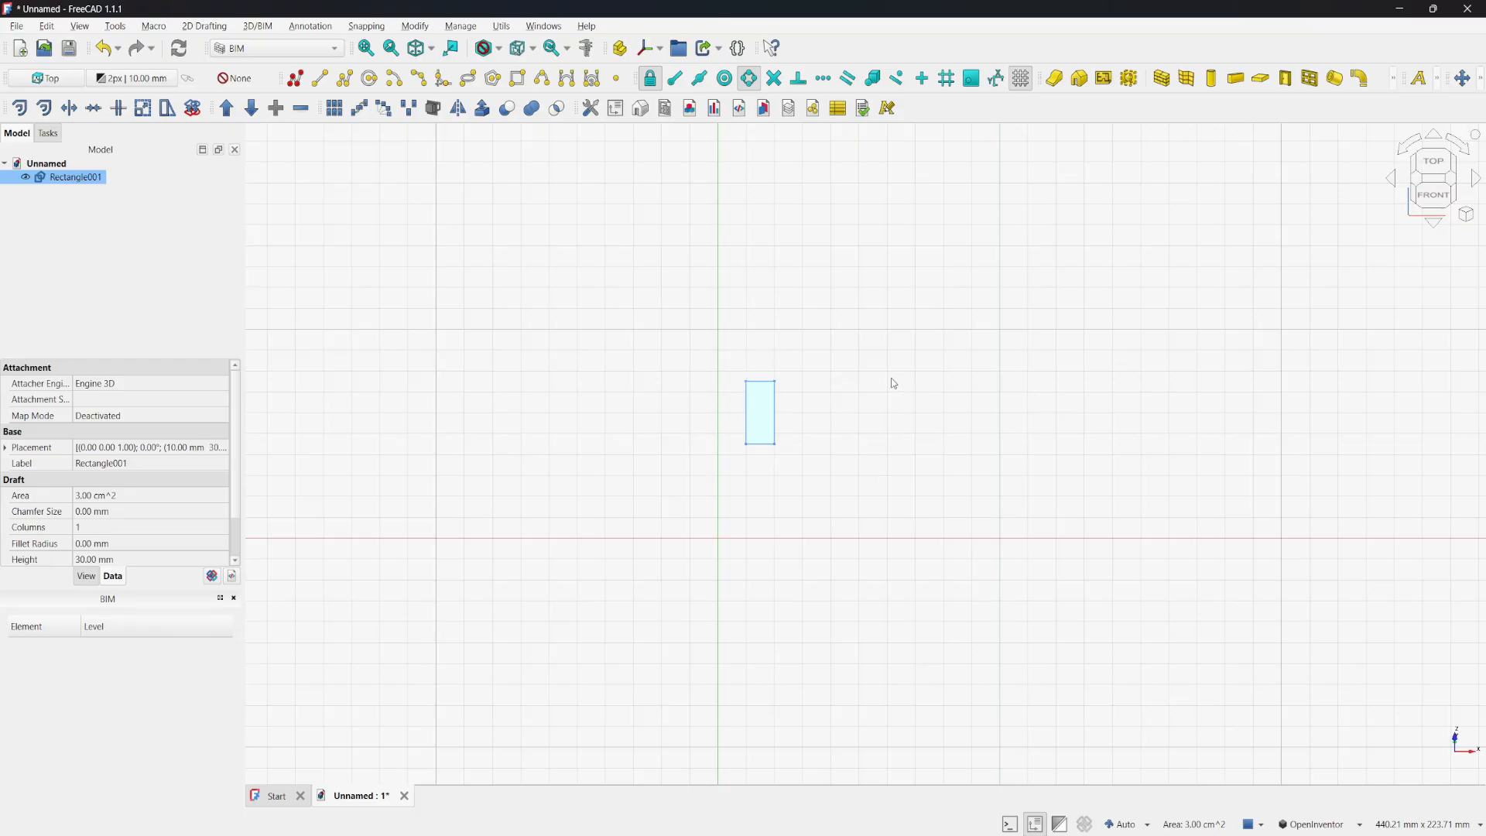
pyautogui.doubleClick(58, 178)
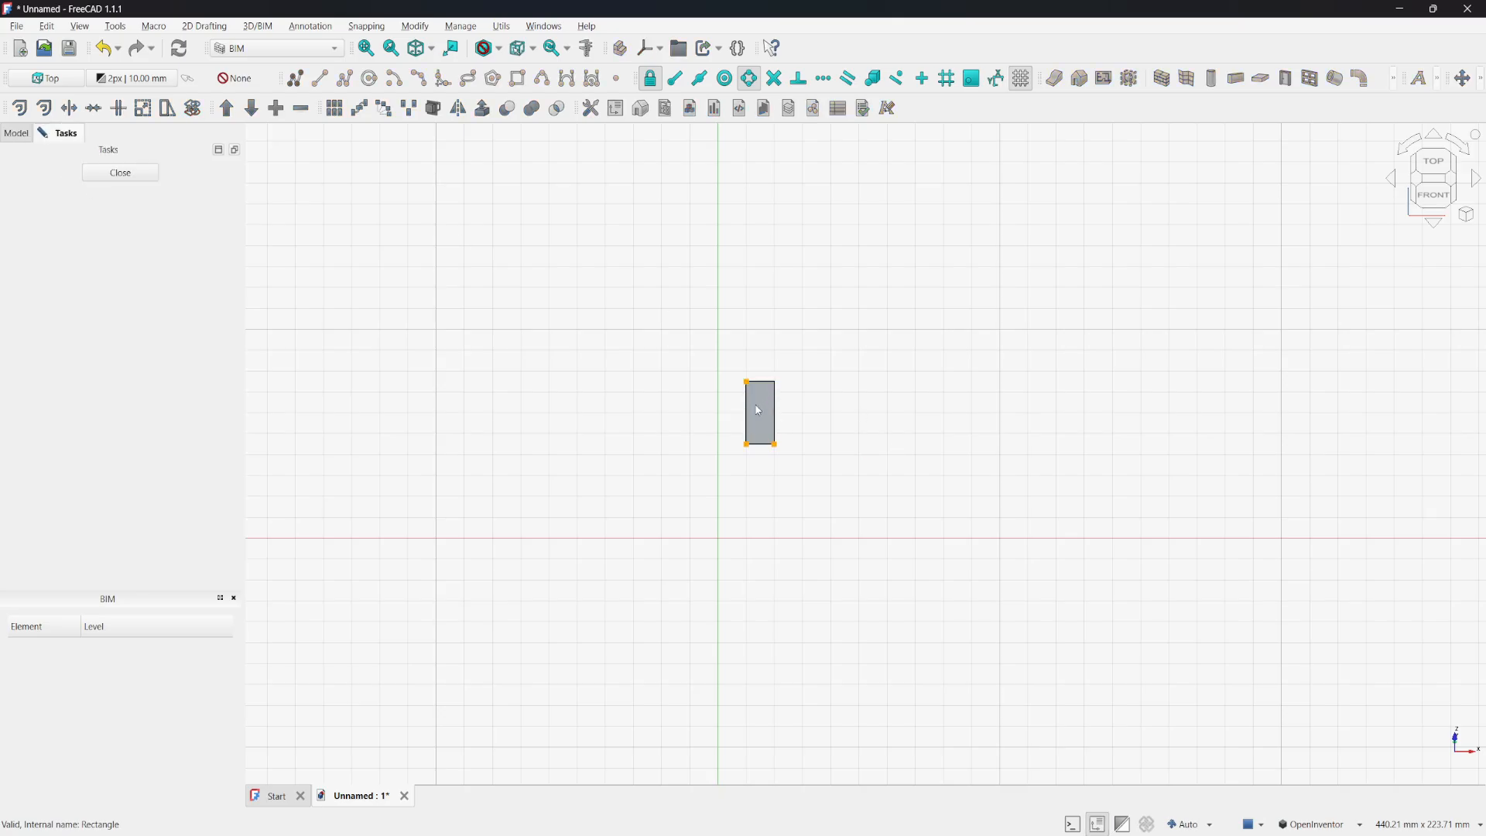
pyautogui.click(138, 172)
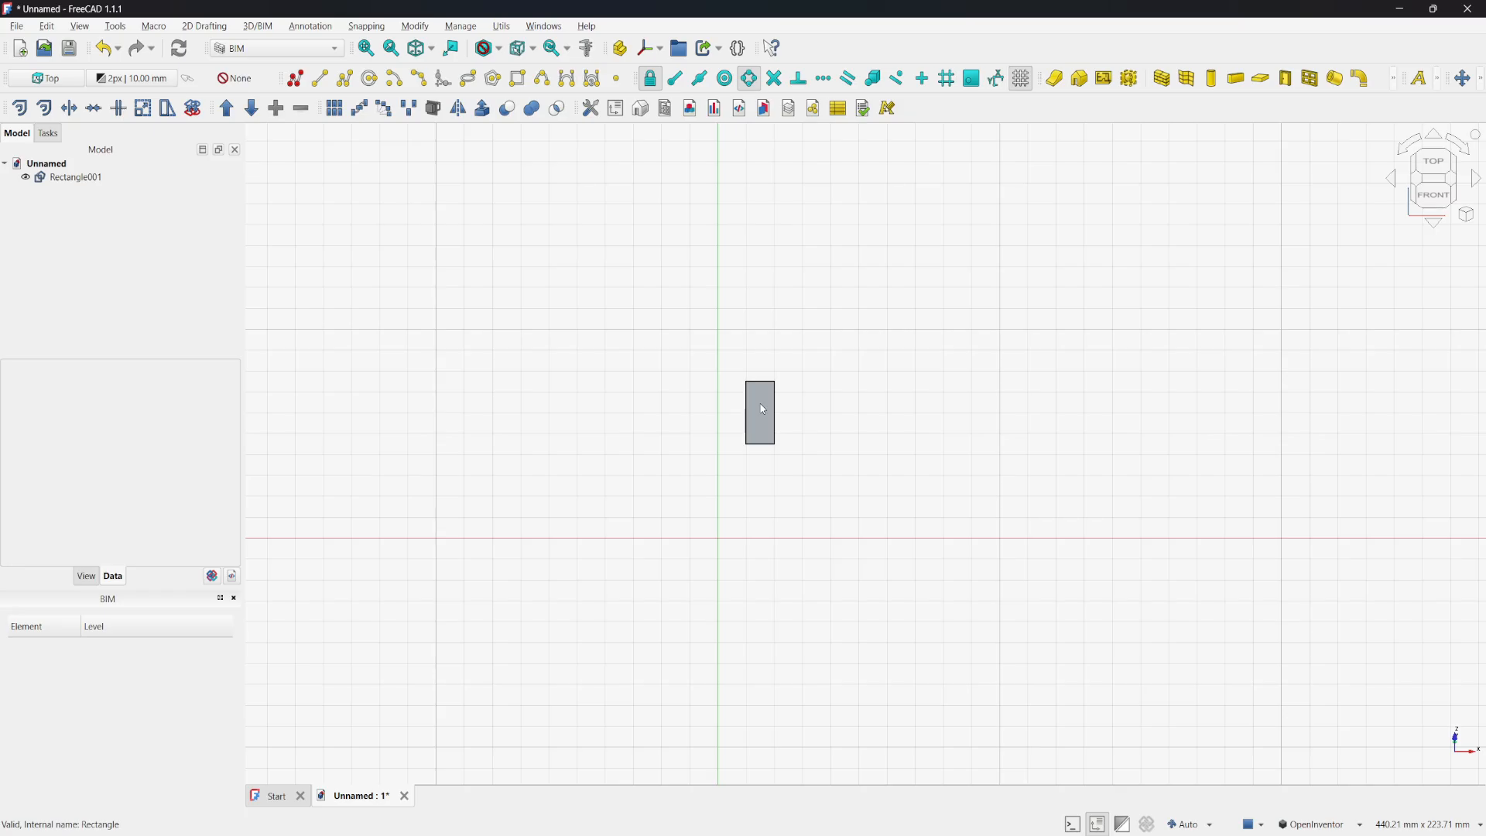
pyautogui.click(62, 178)
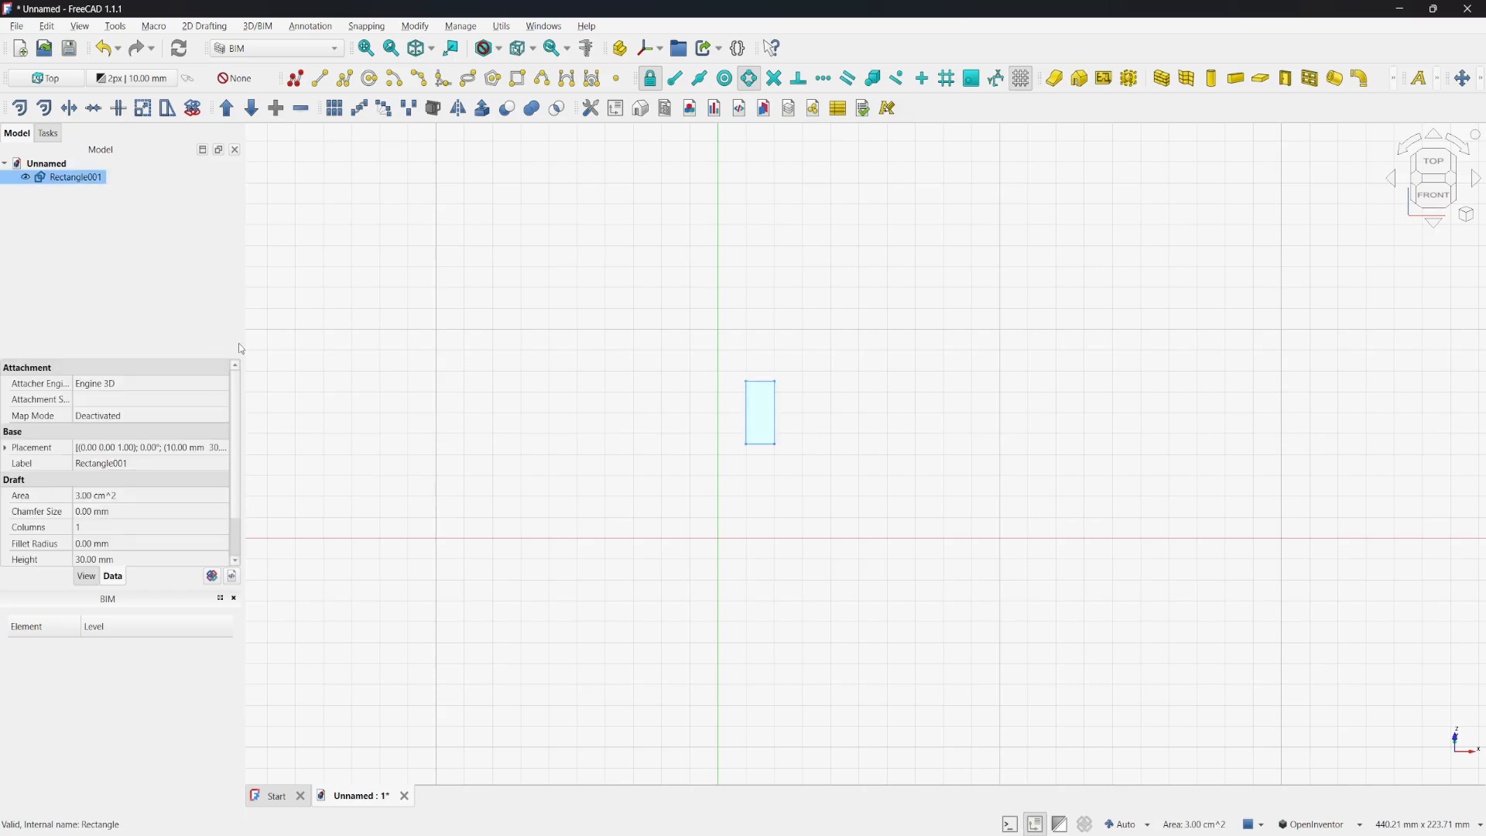
pyautogui.scroll(-1, 197, 450)
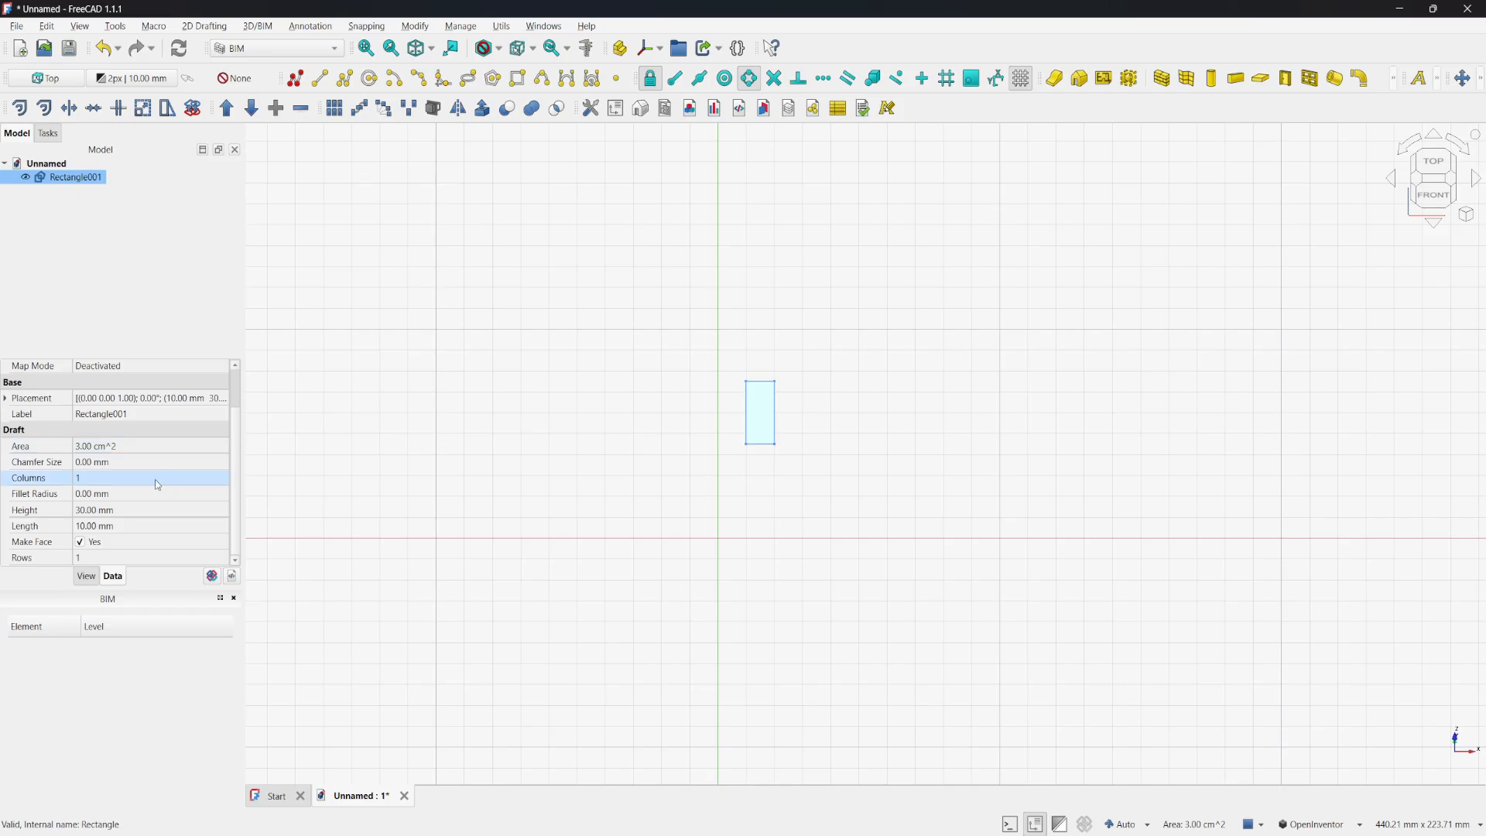
pyautogui.click(85, 531)
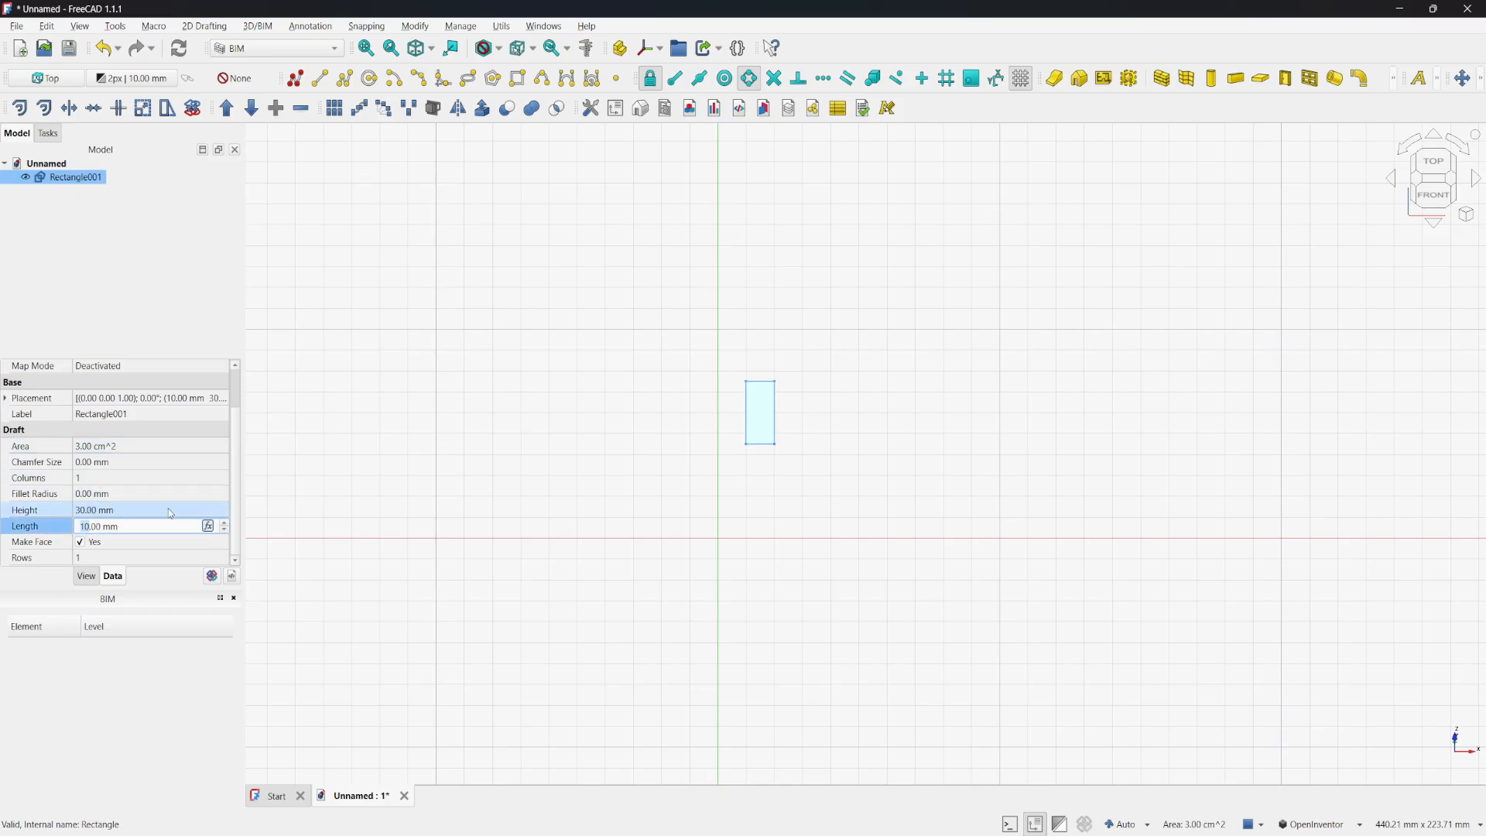
pyautogui.write('30')
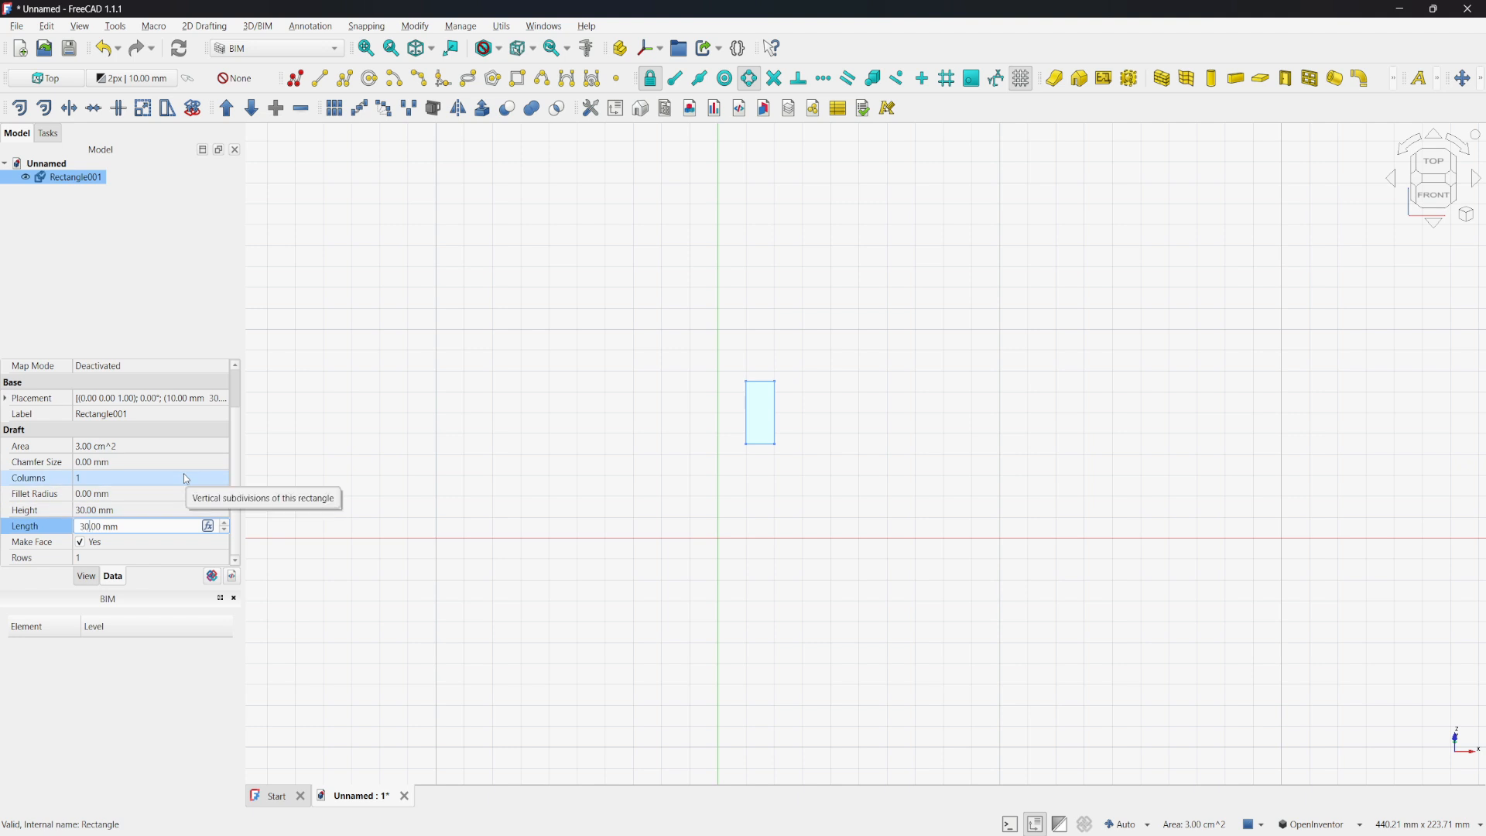
pyautogui.press('Return')
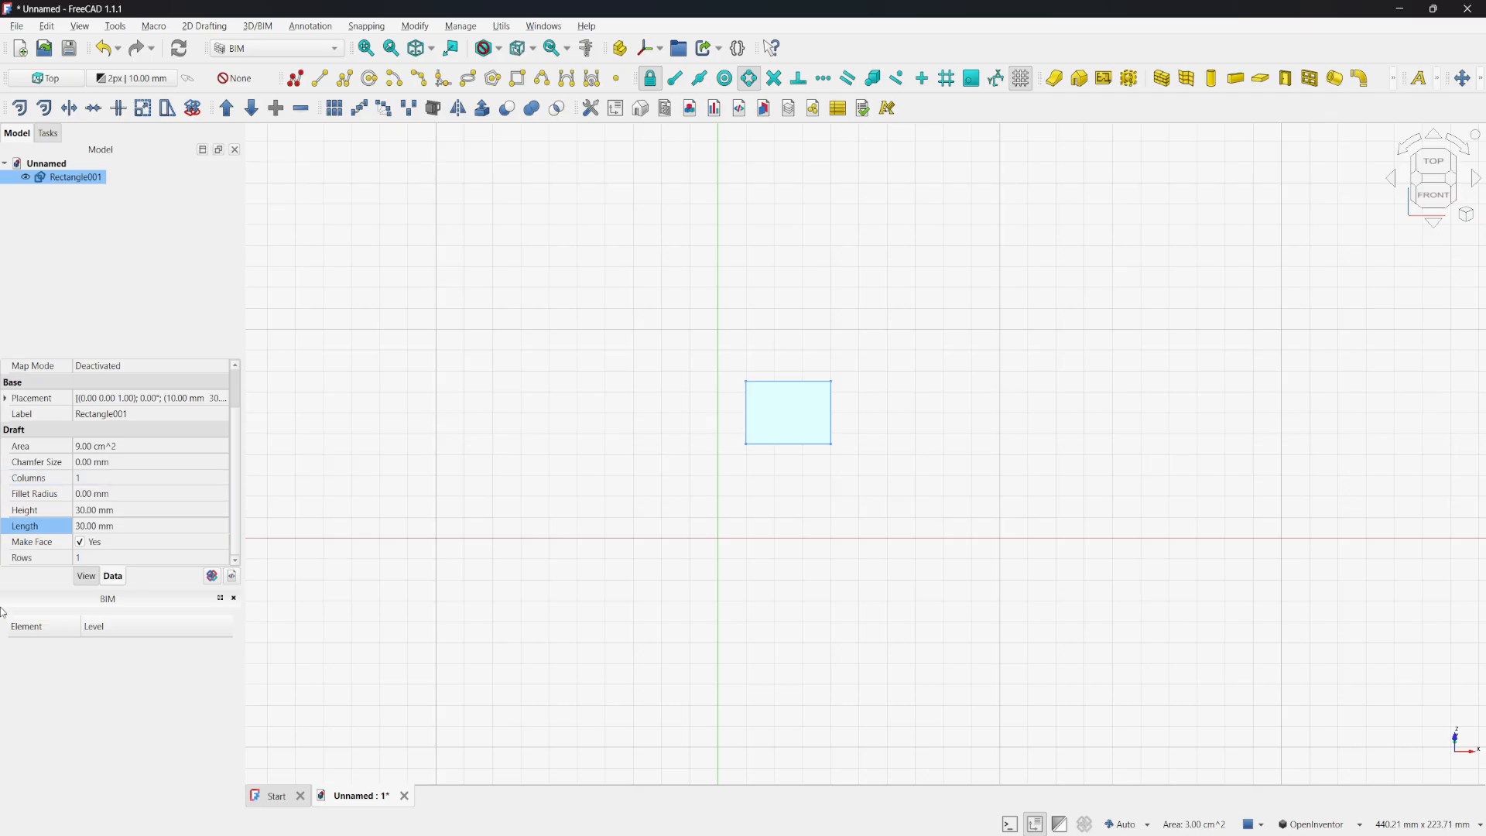
# Step: Set both the length and the height of the rectangle to 50 mm
pyautogui.click(88, 532)
pyautogui.write('50')
pyautogui.press('Return')
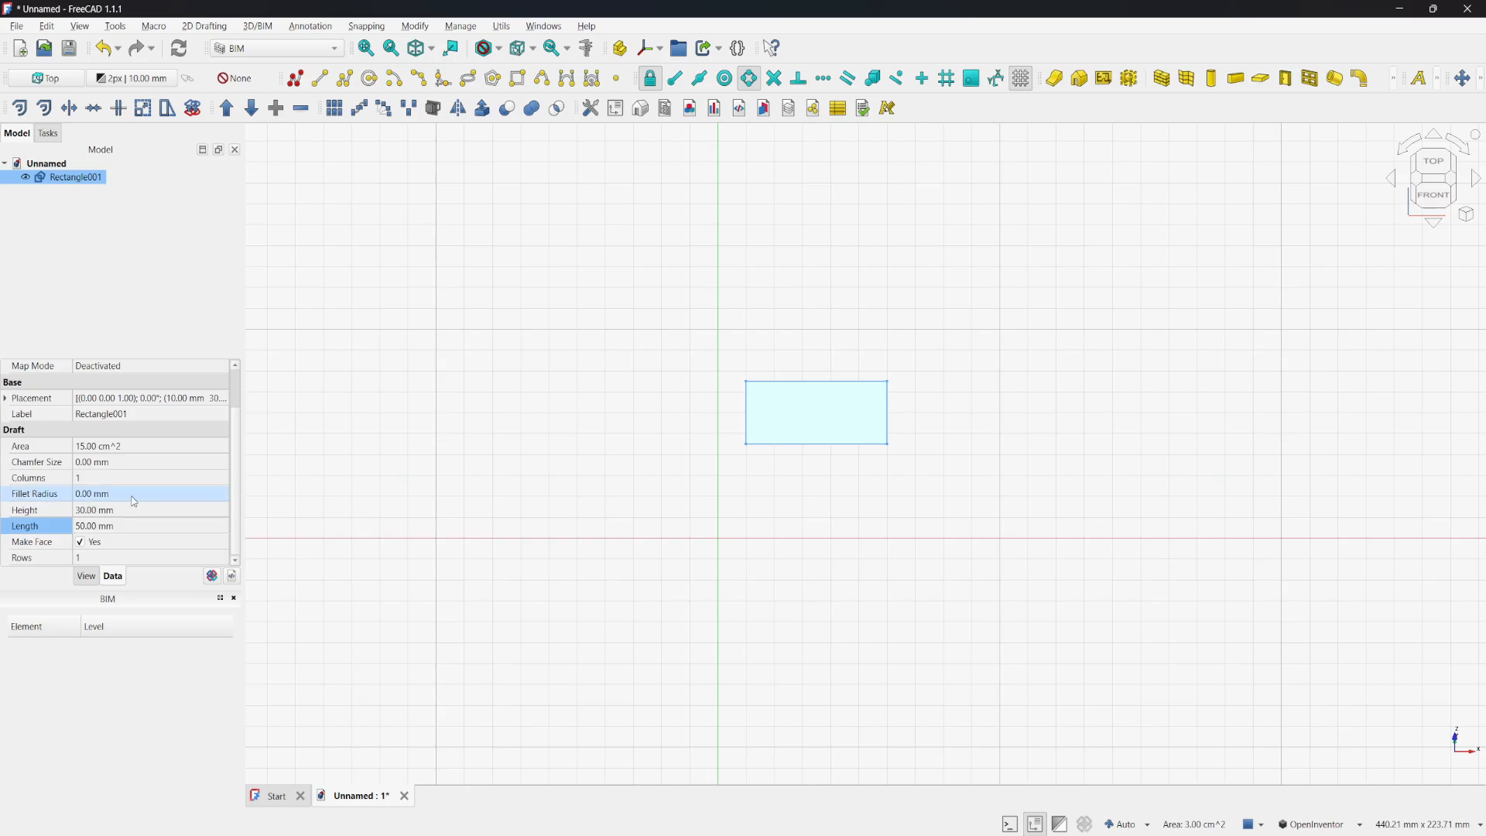
pyautogui.click(81, 512)
pyautogui.write('50')
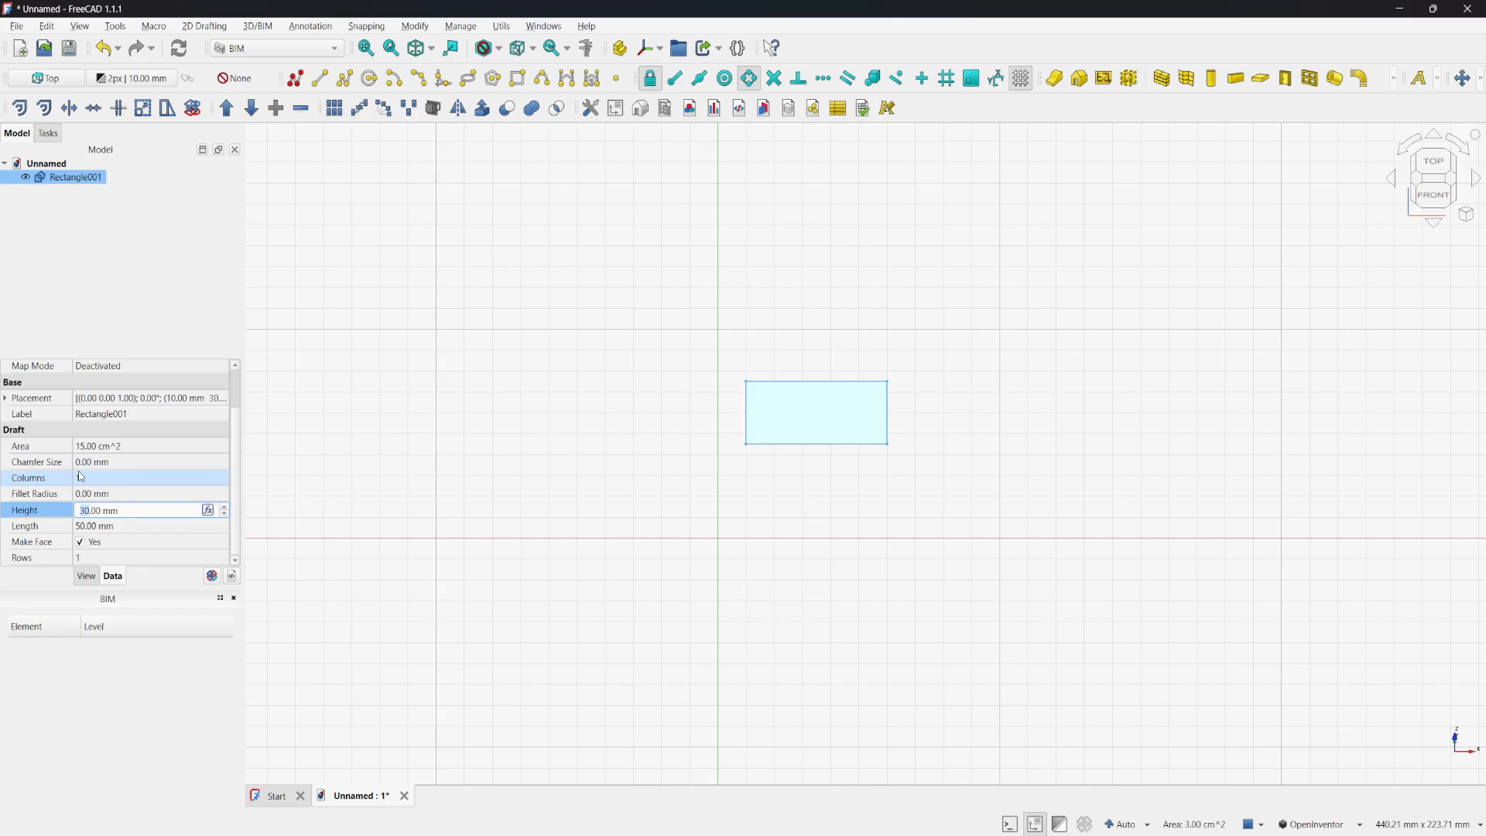
pyautogui.press('Return')
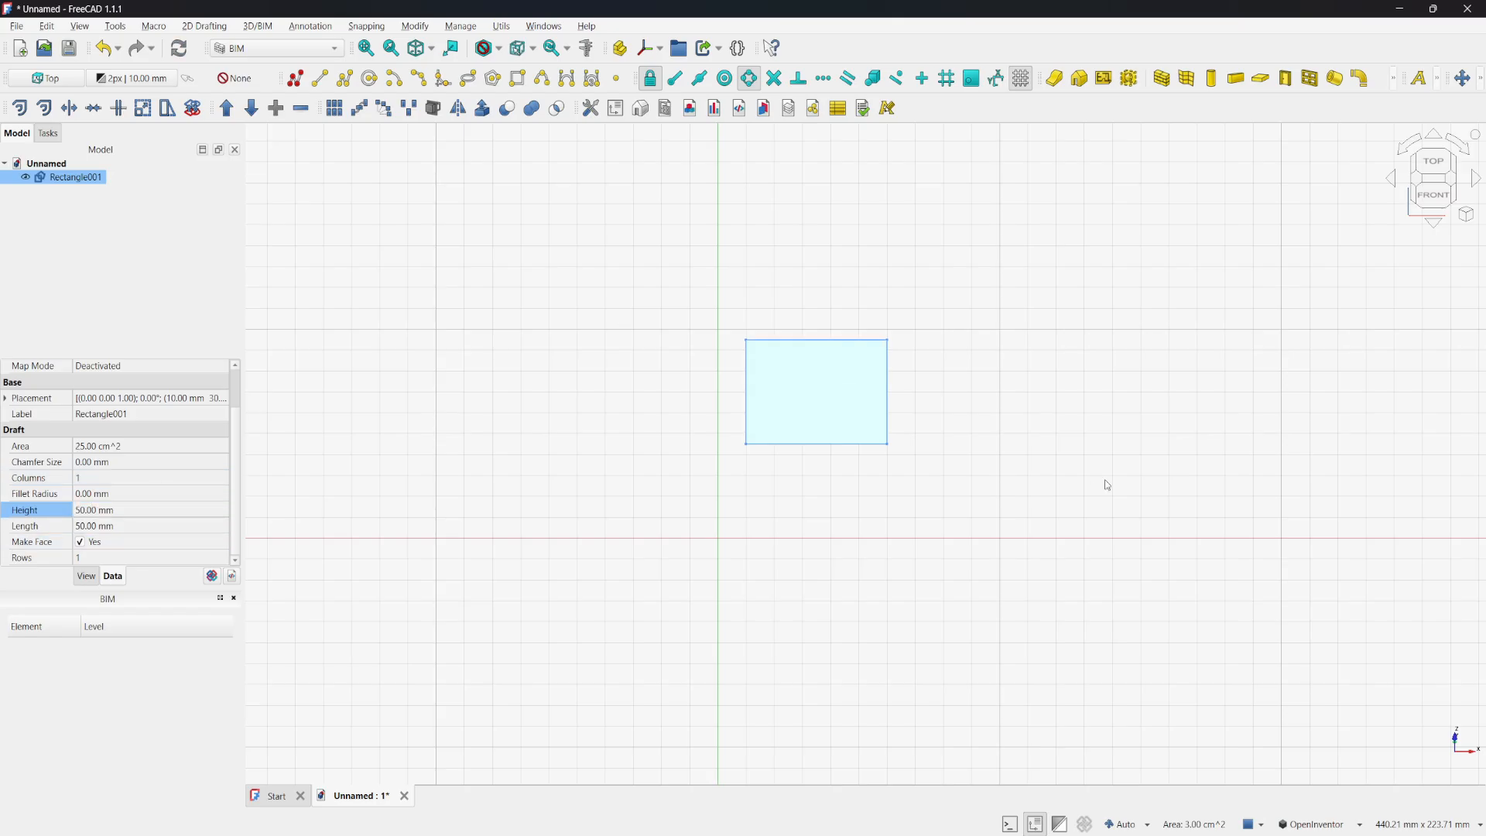
# Step: Create a wall from the 50 mm square rectangle
pyautogui.click(151, 306)
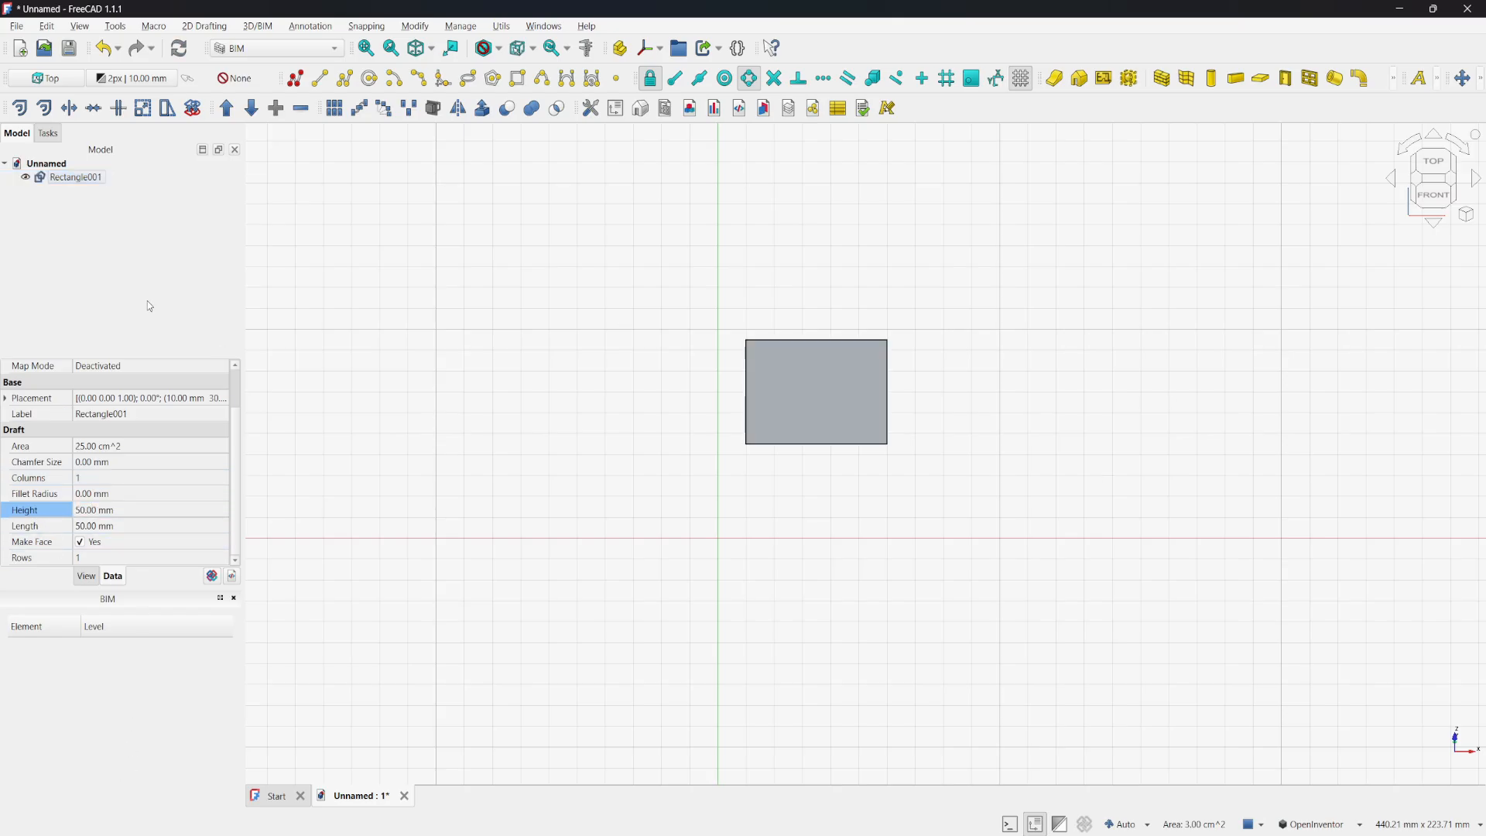
pyautogui.click(86, 179)
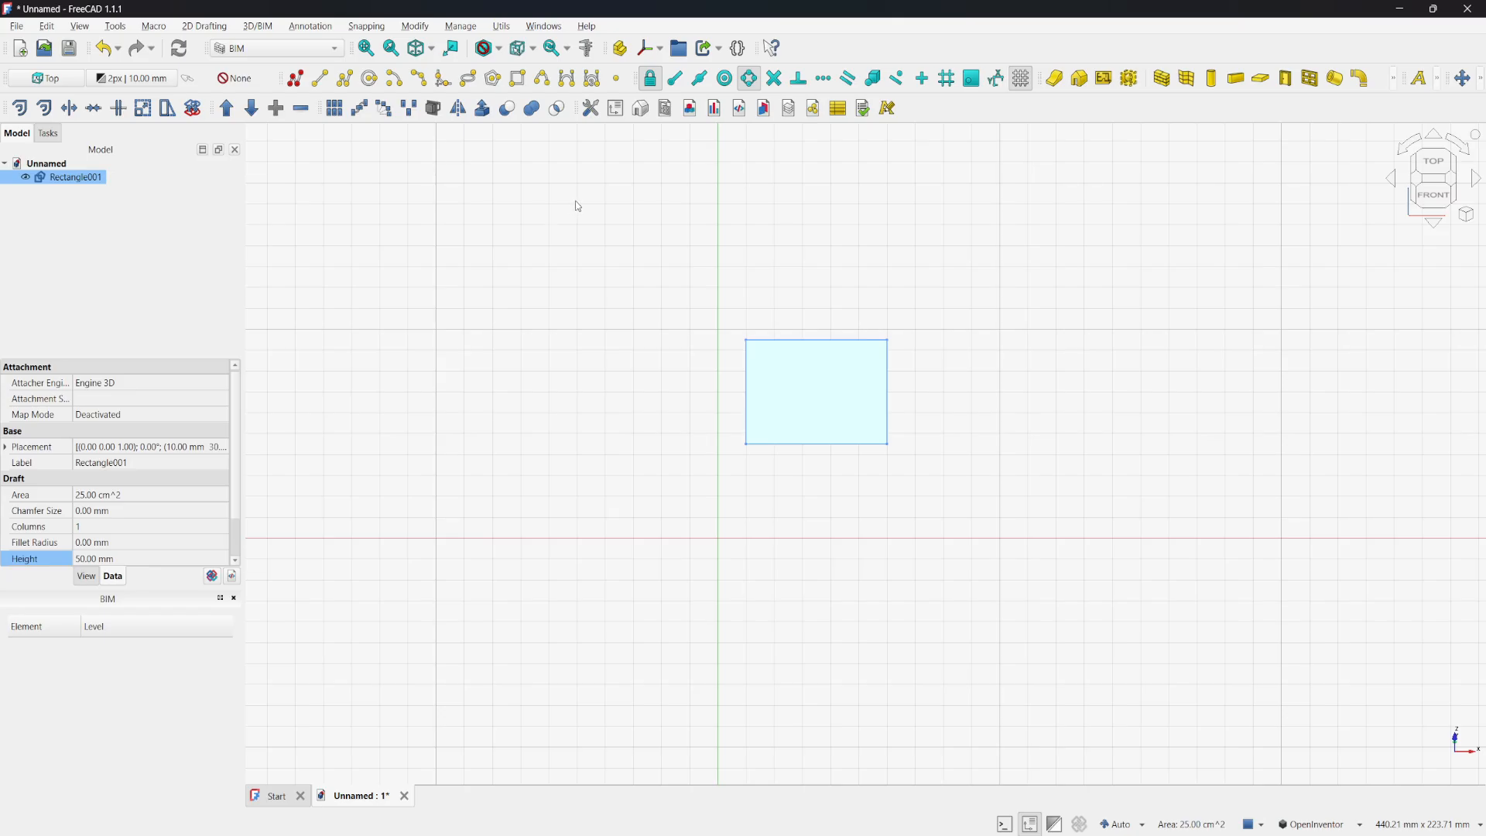
pyautogui.click(1162, 79)
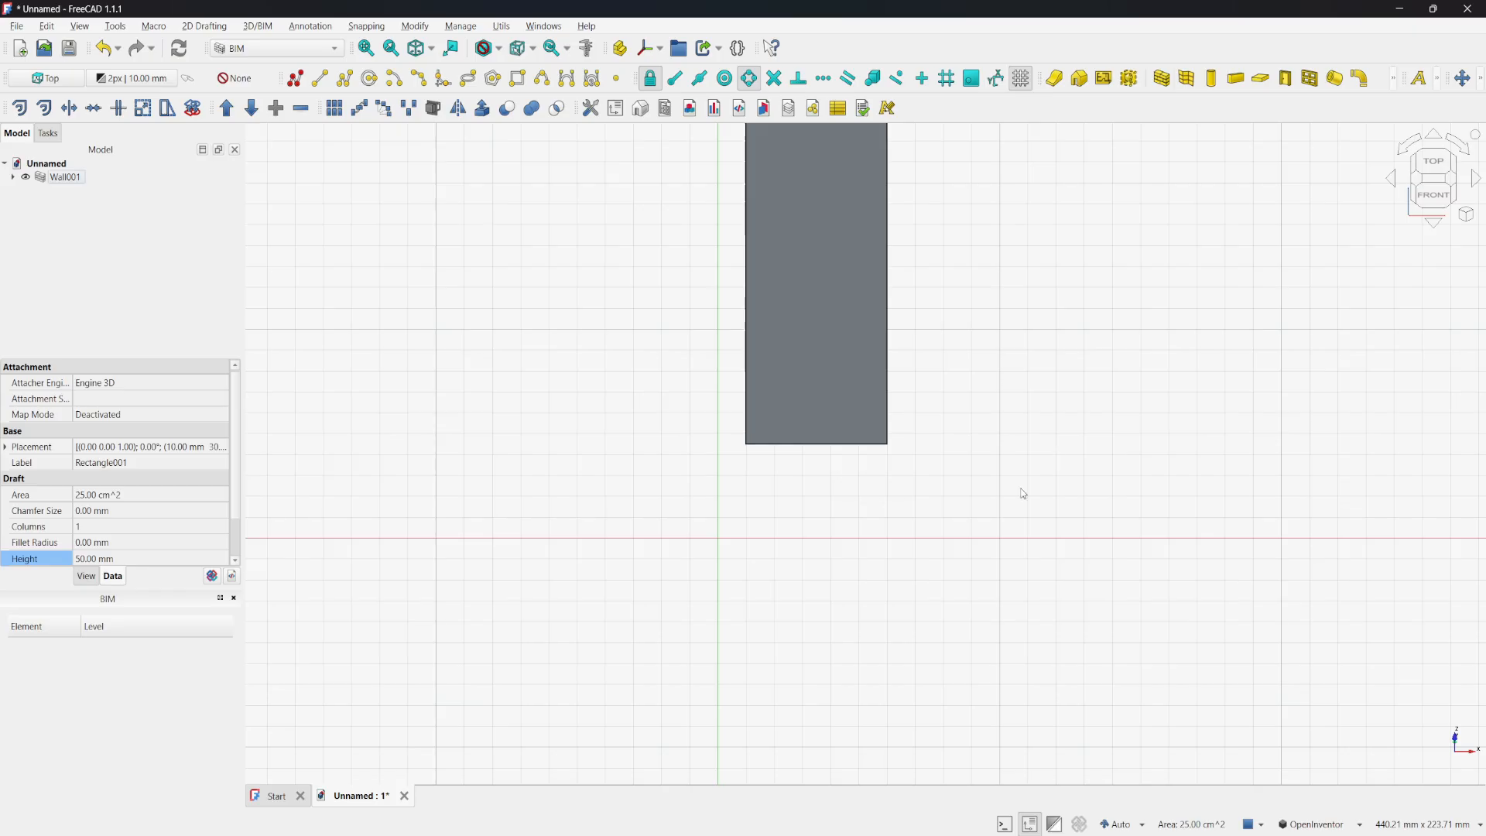
# Step: Examine the new wall's overall shape and extent against the grid from different angles
pyautogui.scroll(-5, 1025, 386)
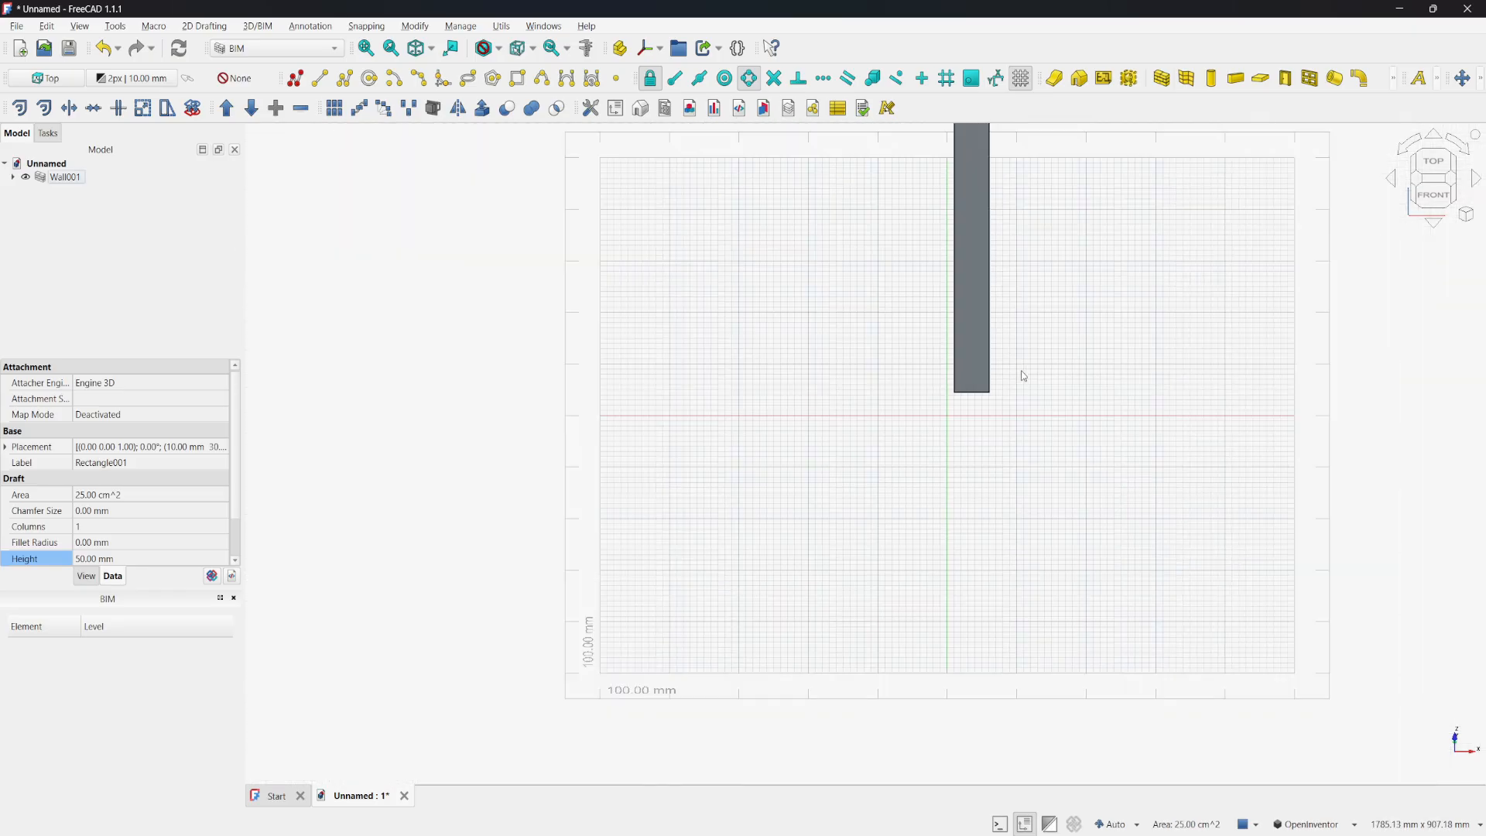
pyautogui.scroll(3, 1343, 346)
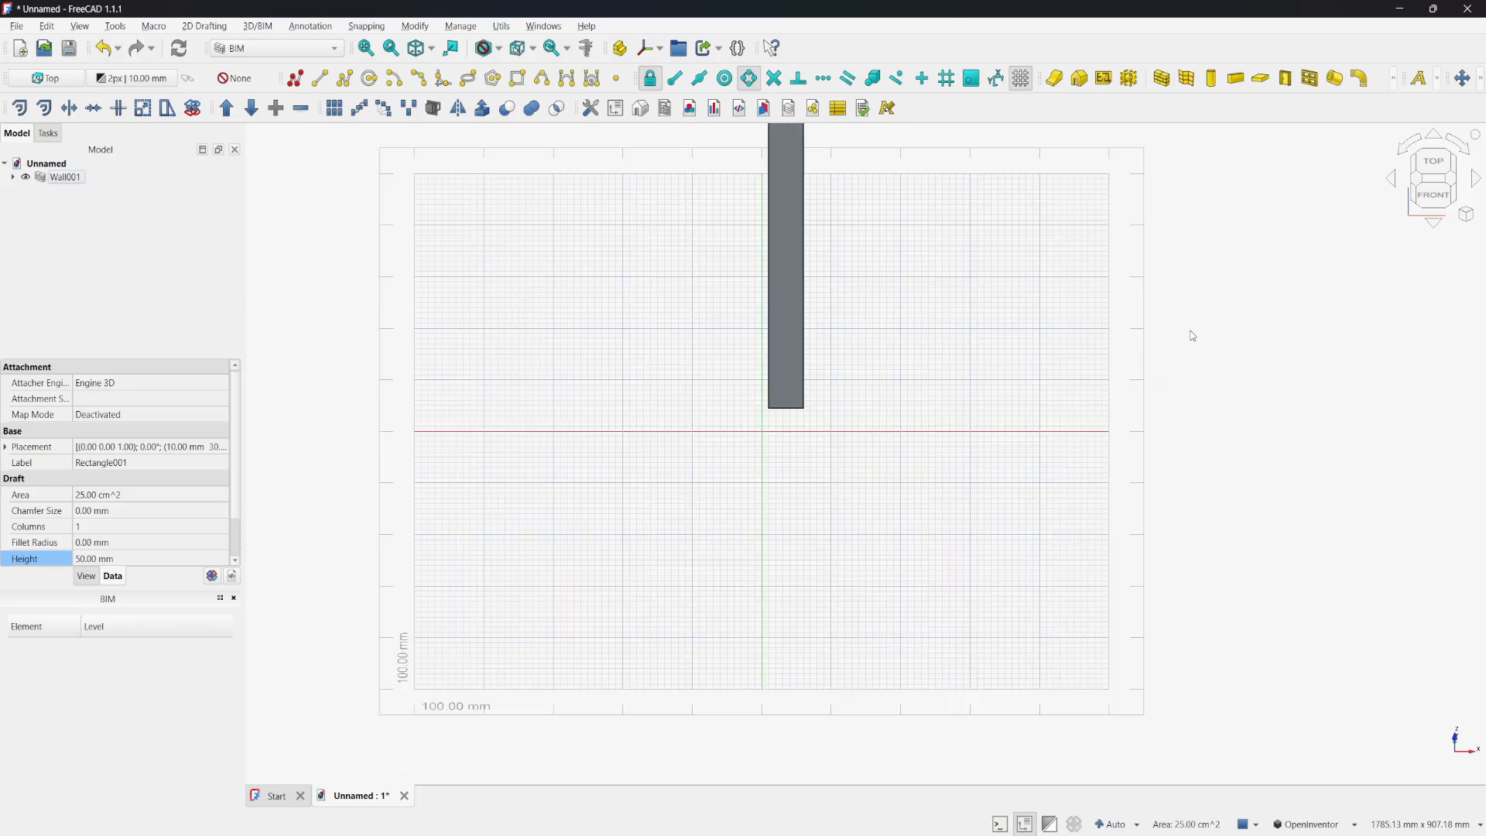
pyautogui.scroll(2, 859, 146)
pyautogui.scroll(-6, 809, 172)
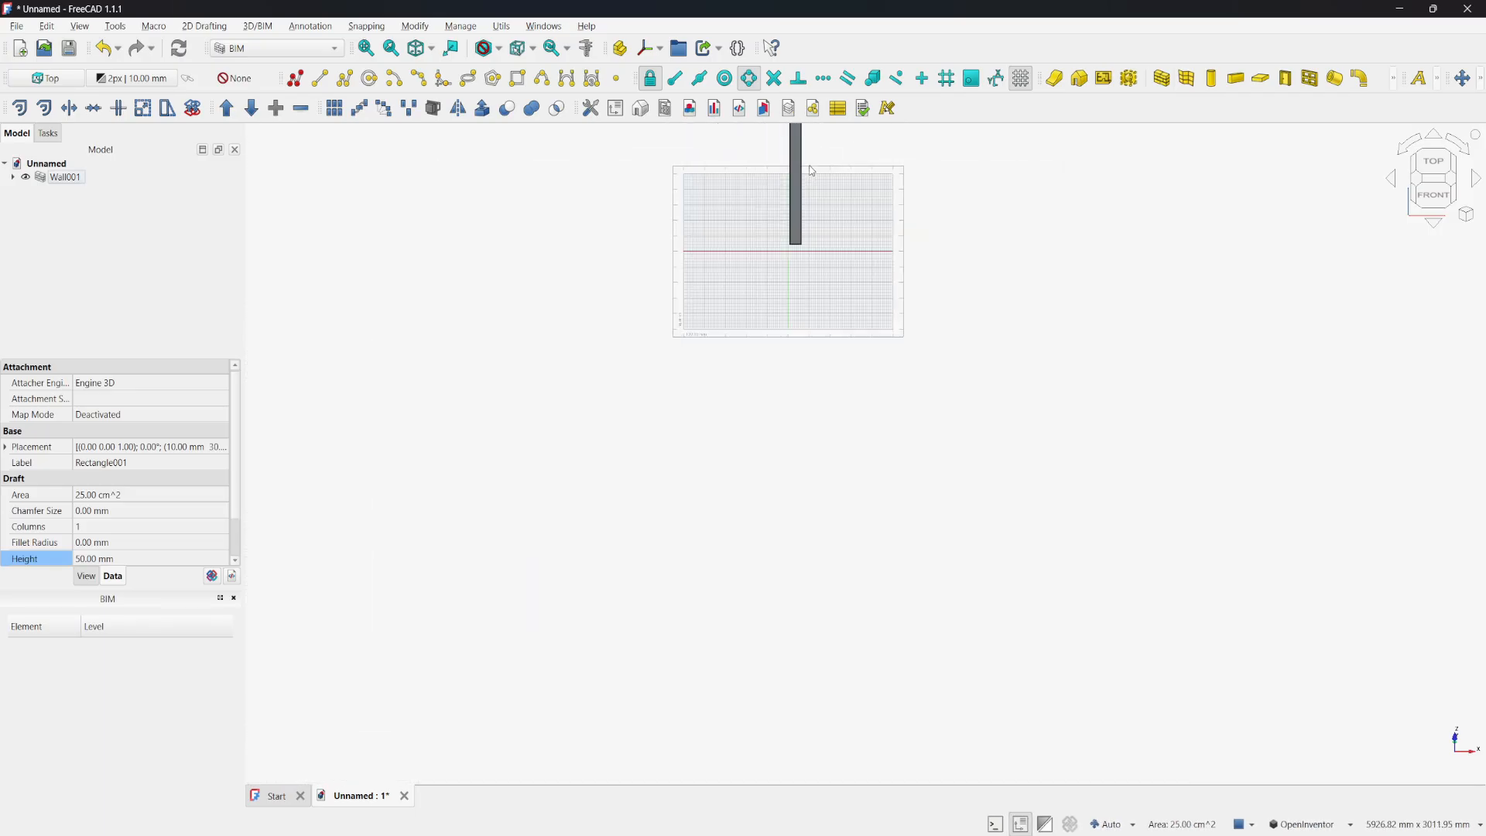
pyautogui.moveTo(929, 167); pyautogui.dragTo(959, 219)
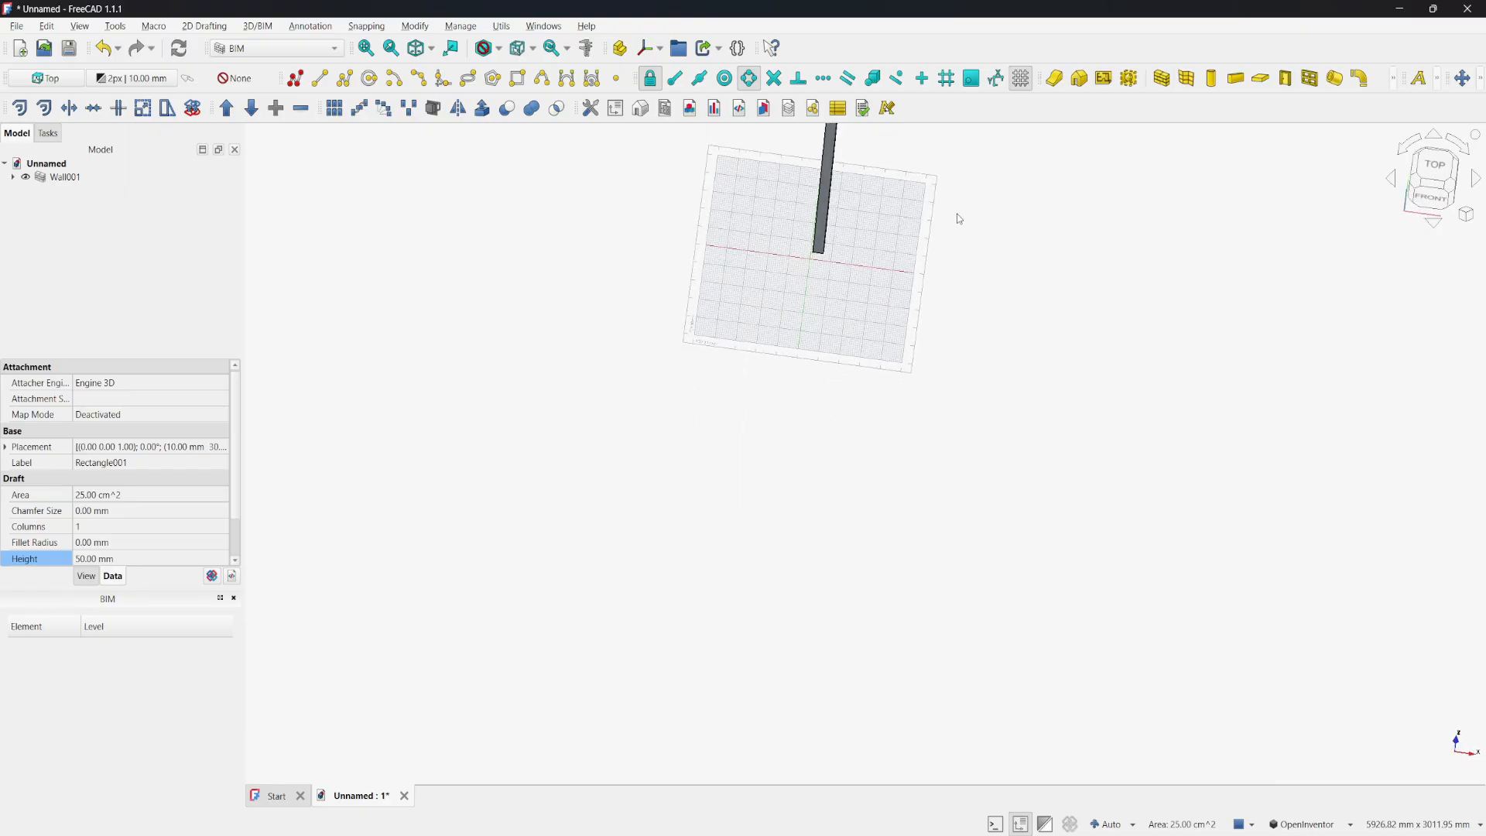
pyautogui.click(1439, 195)
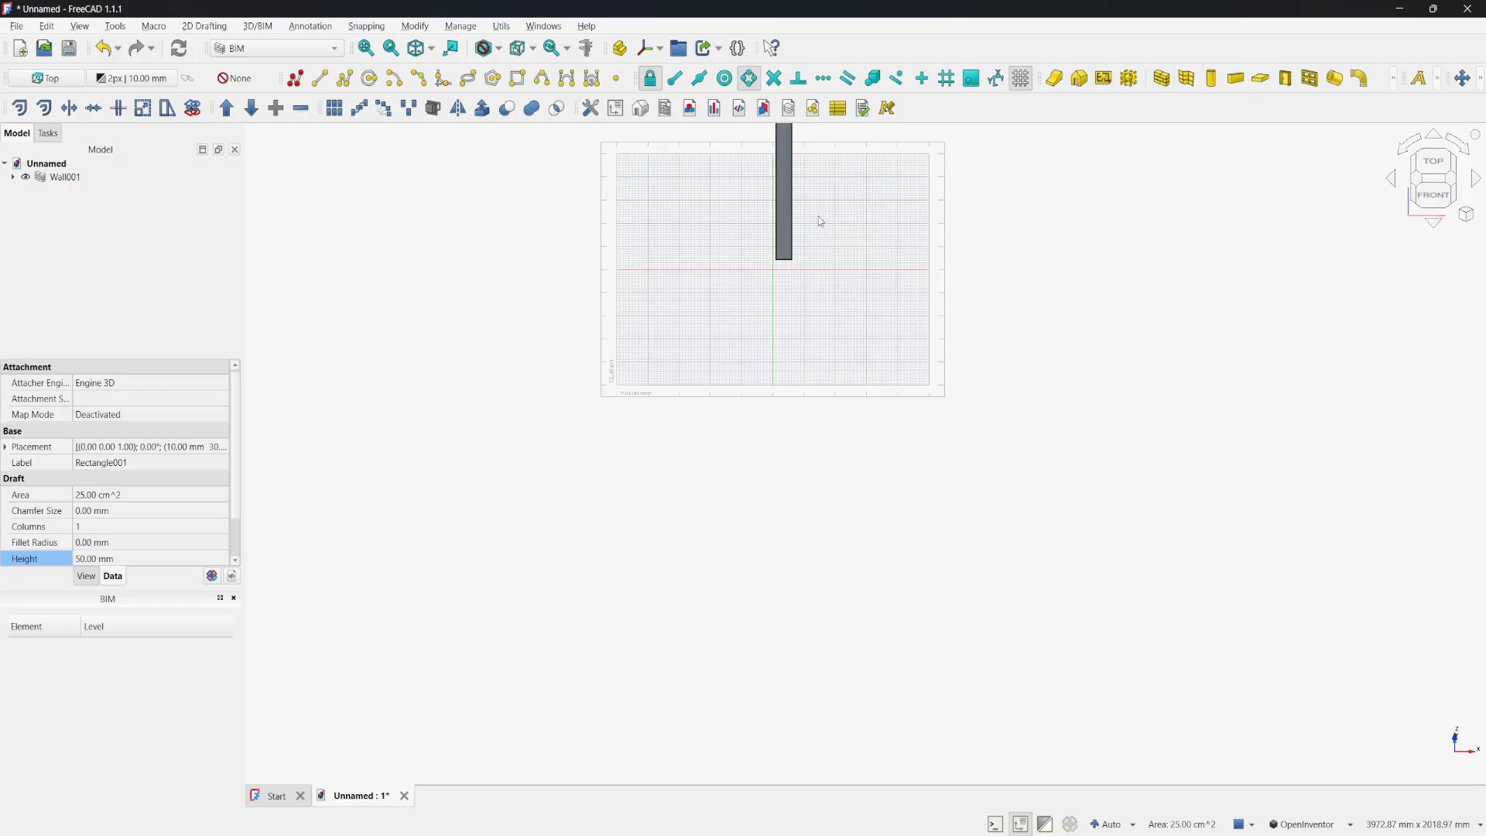
pyautogui.scroll(2, 667, 217)
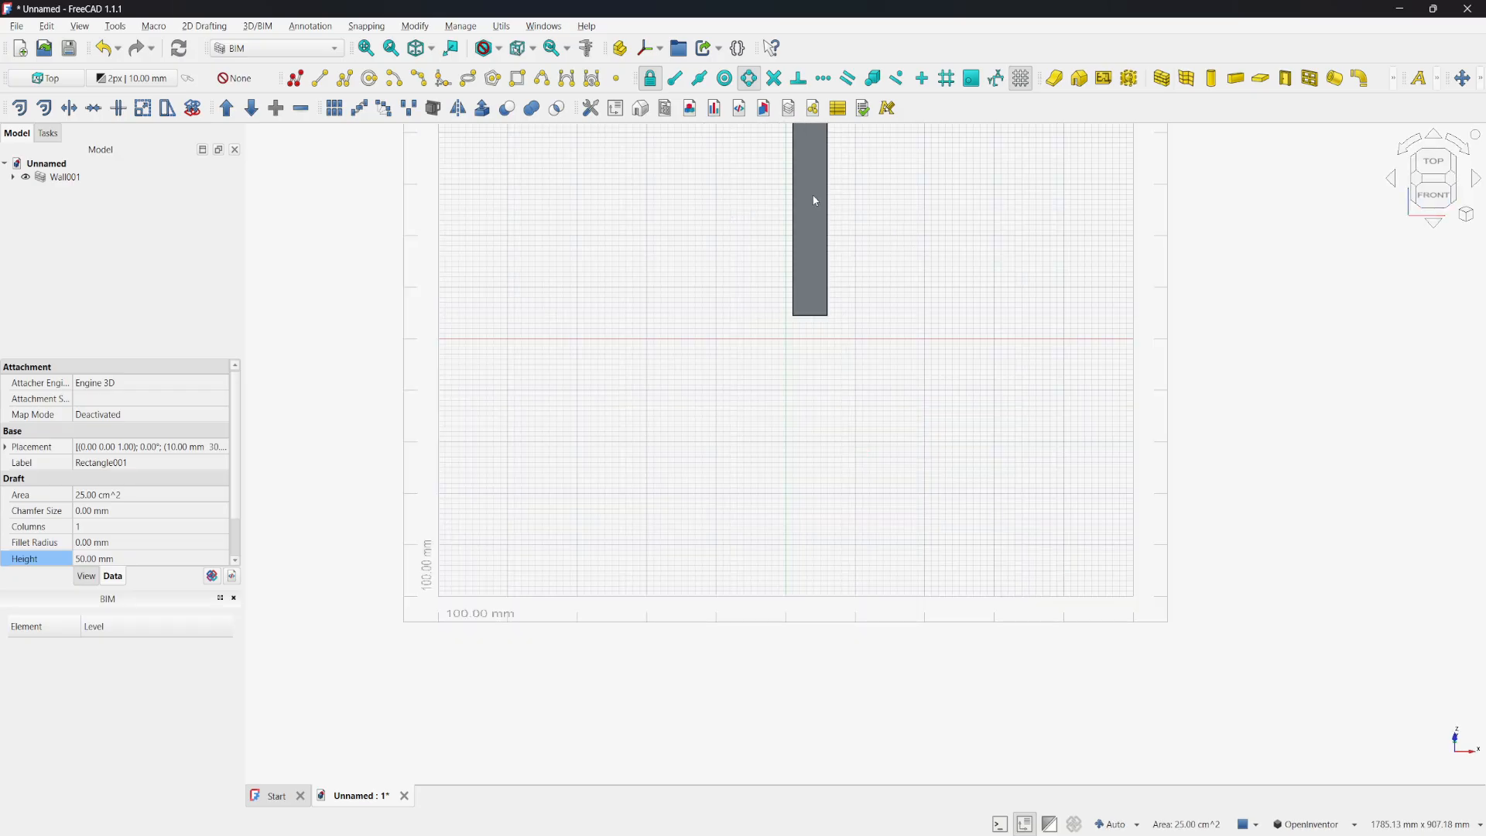
pyautogui.moveTo(815, 203)
pyautogui.mouseDown()
pyautogui.moveTo(819, 256)
pyautogui.moveTo(790, 235)
pyautogui.moveTo(805, 209)
pyautogui.mouseUp()
# Step: Set the wall's Block Height to 5 mm
pyautogui.click(122, 183)
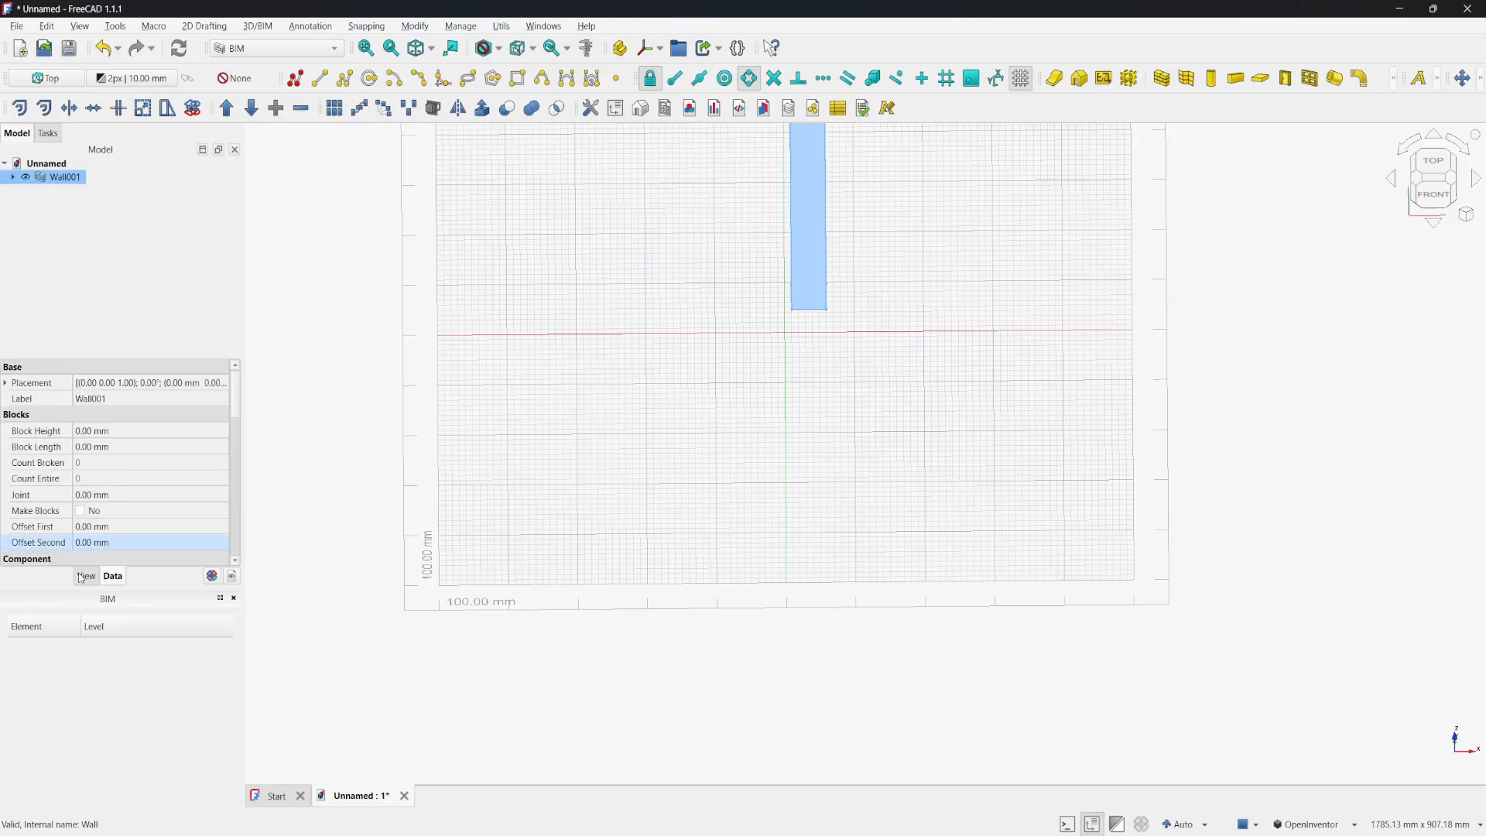
pyautogui.scroll(-3, 82, 541)
pyautogui.scroll(2, 82, 507)
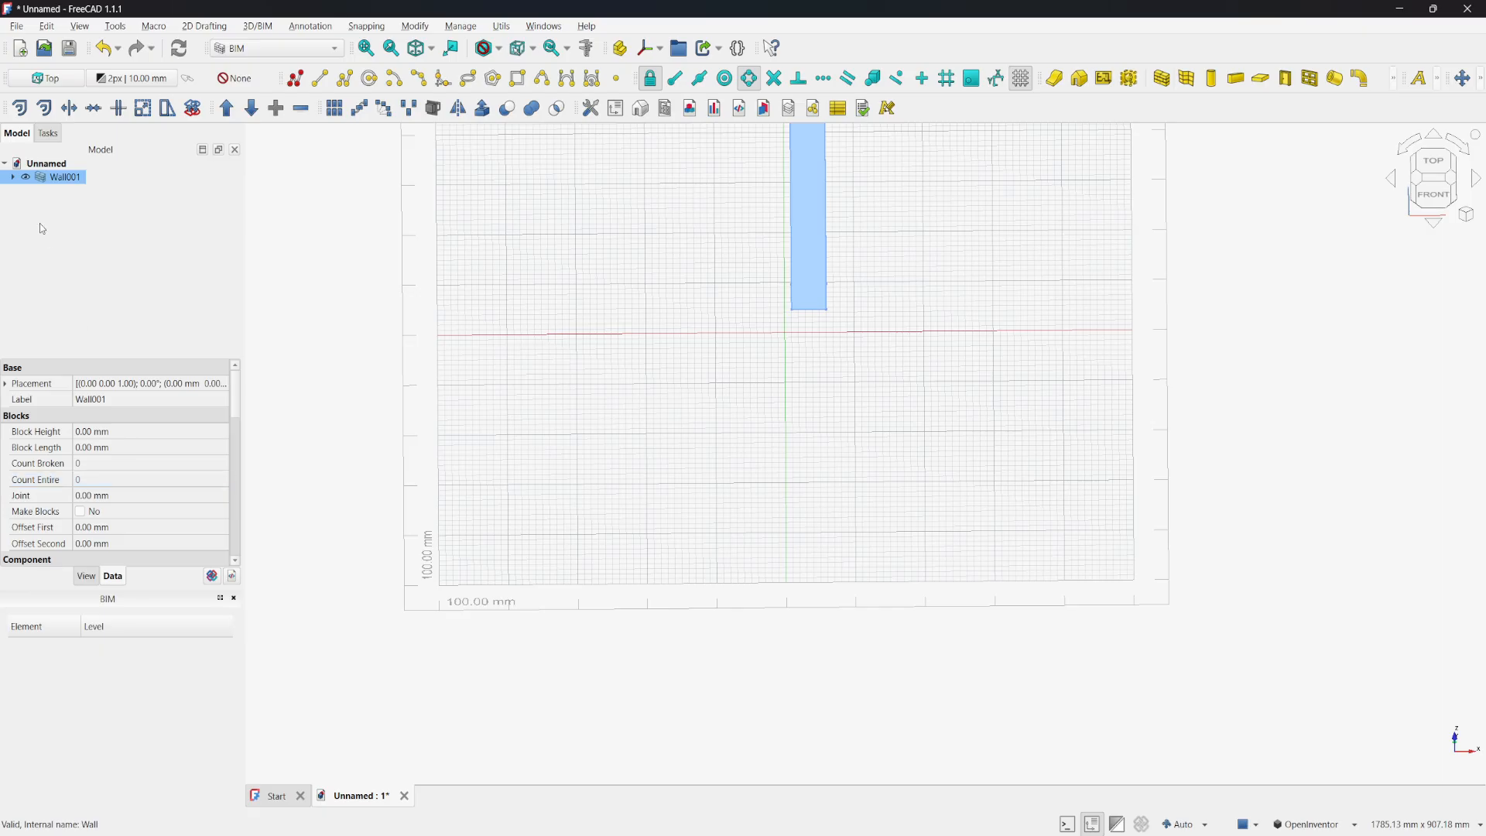
pyautogui.click(84, 433)
pyautogui.write('5')
pyautogui.press('Return')
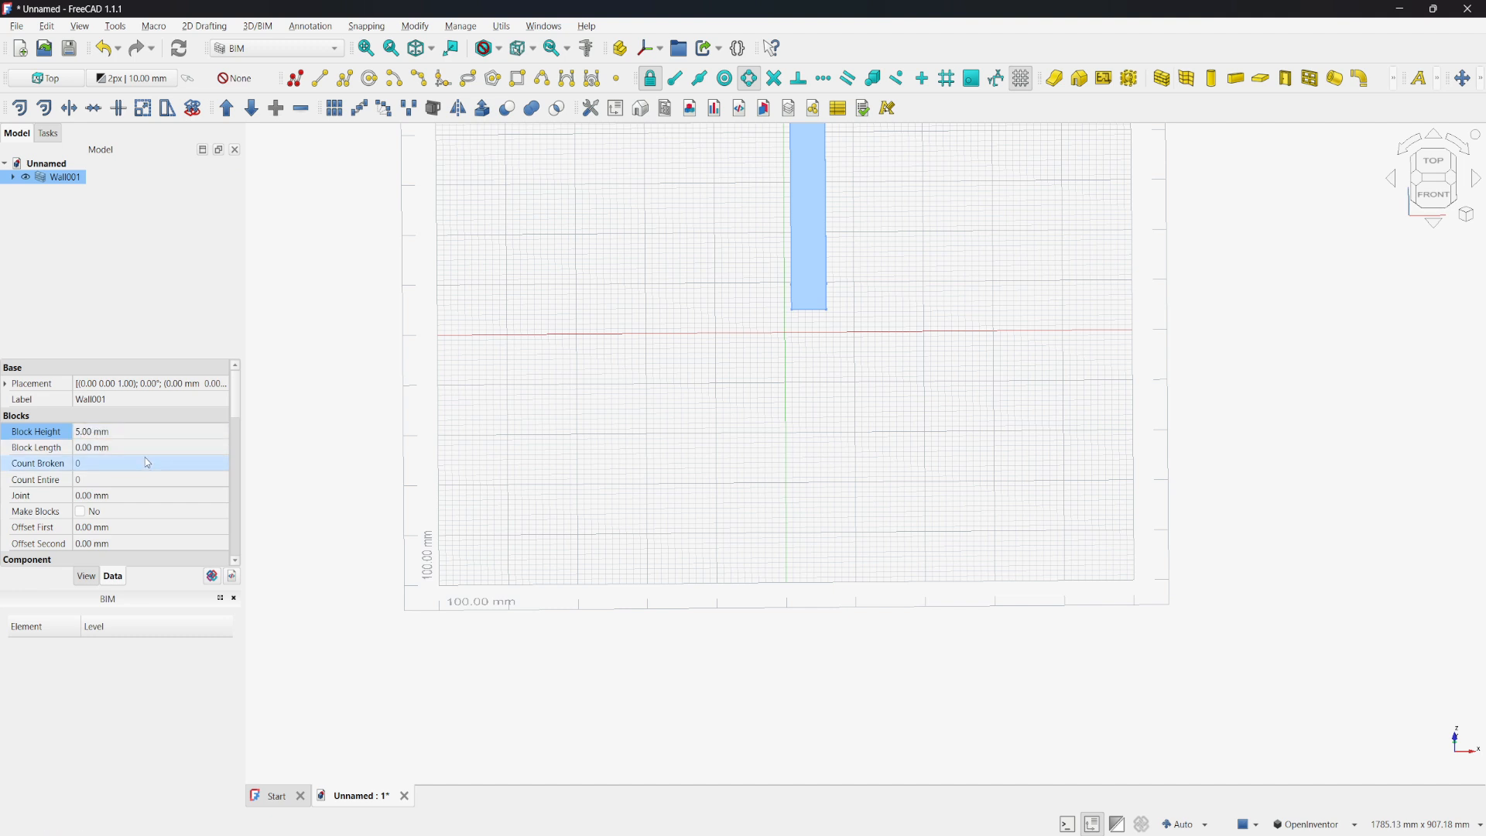
# Step: Set the wall's Height to 50 mm
pyautogui.scroll(-8, 115, 441)
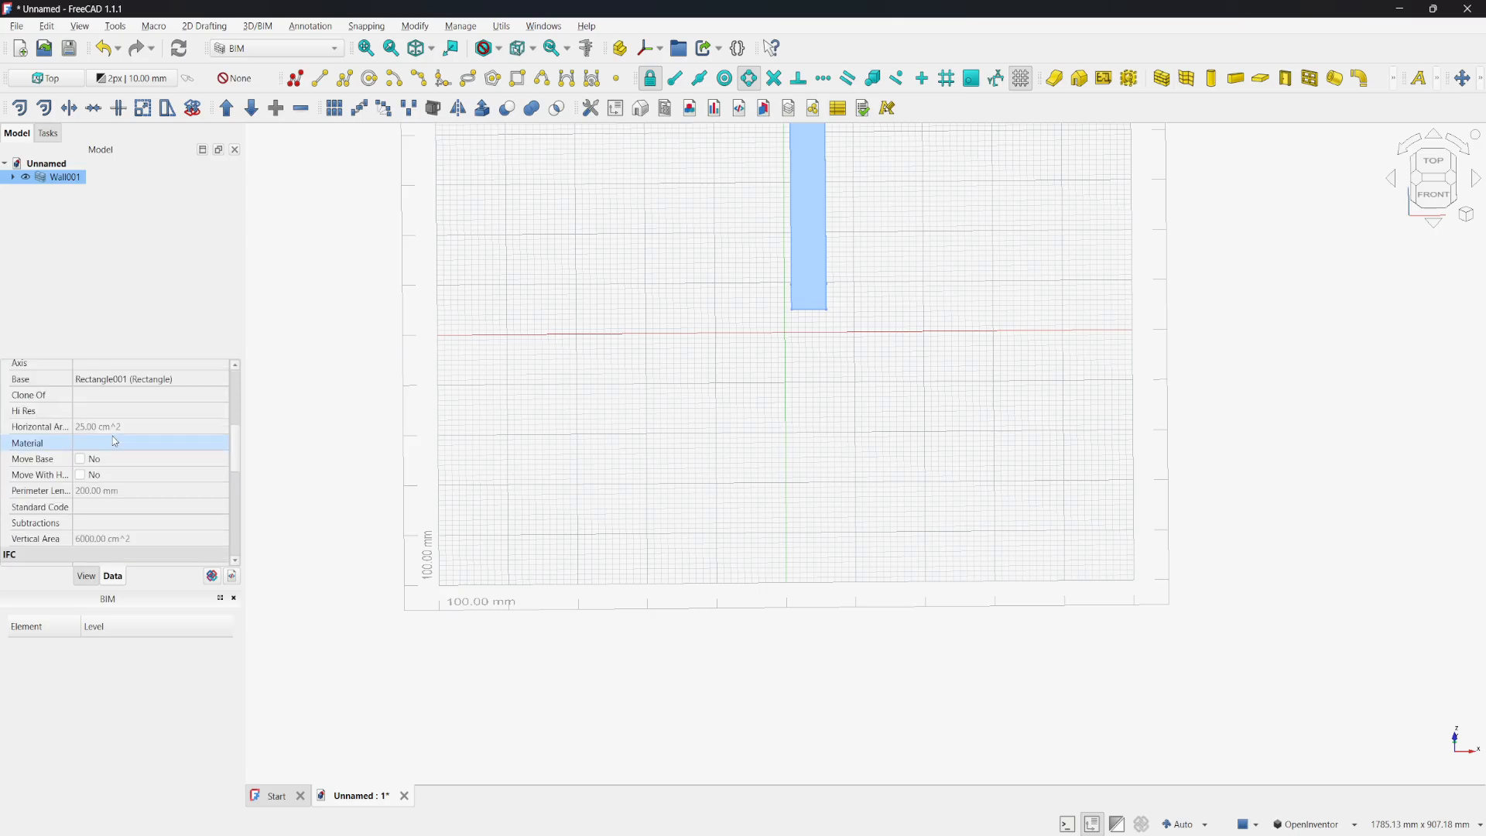
pyautogui.scroll(-3, 116, 445)
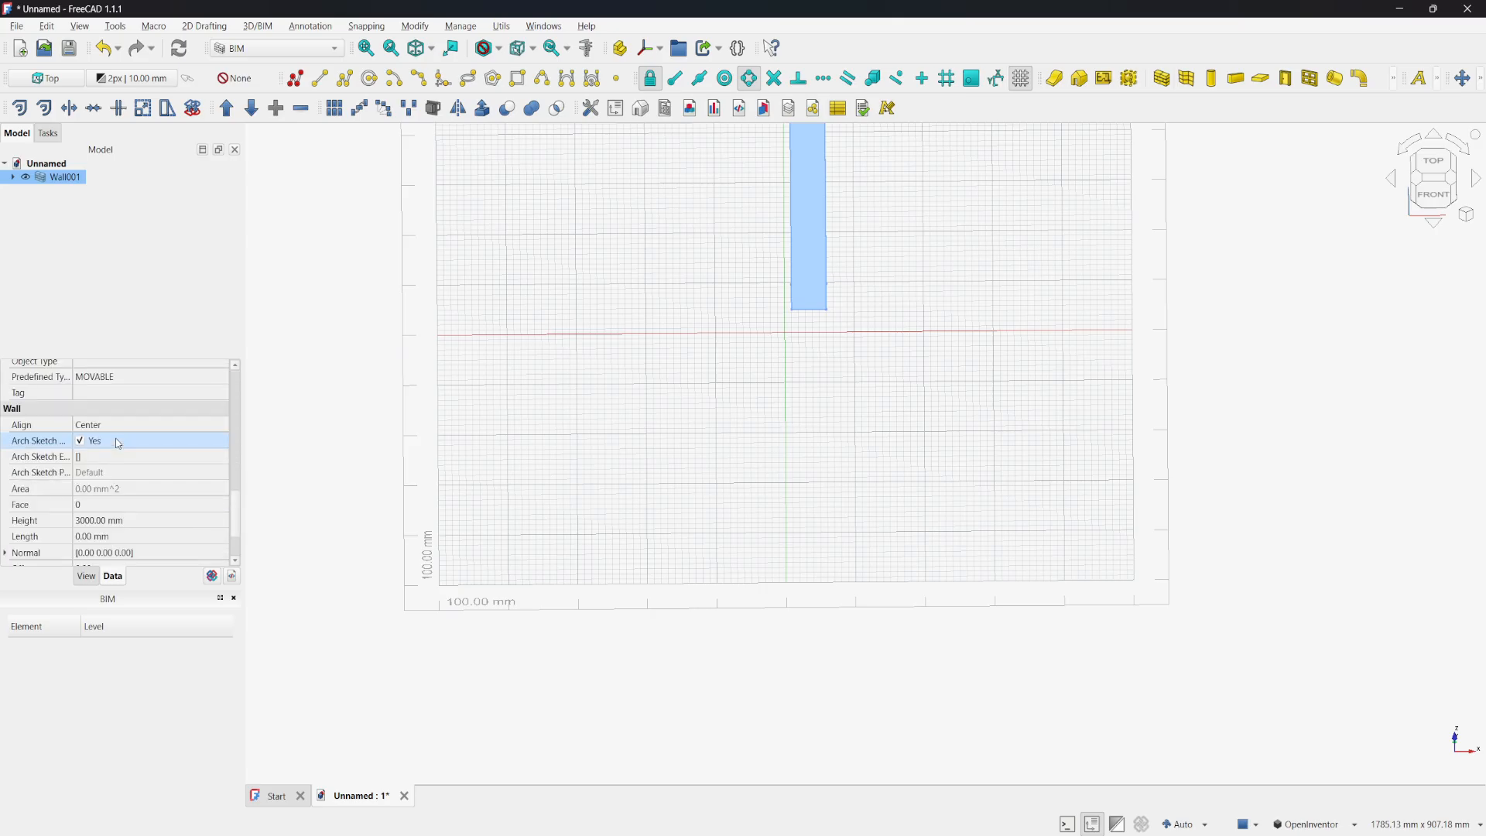
pyautogui.click(101, 475)
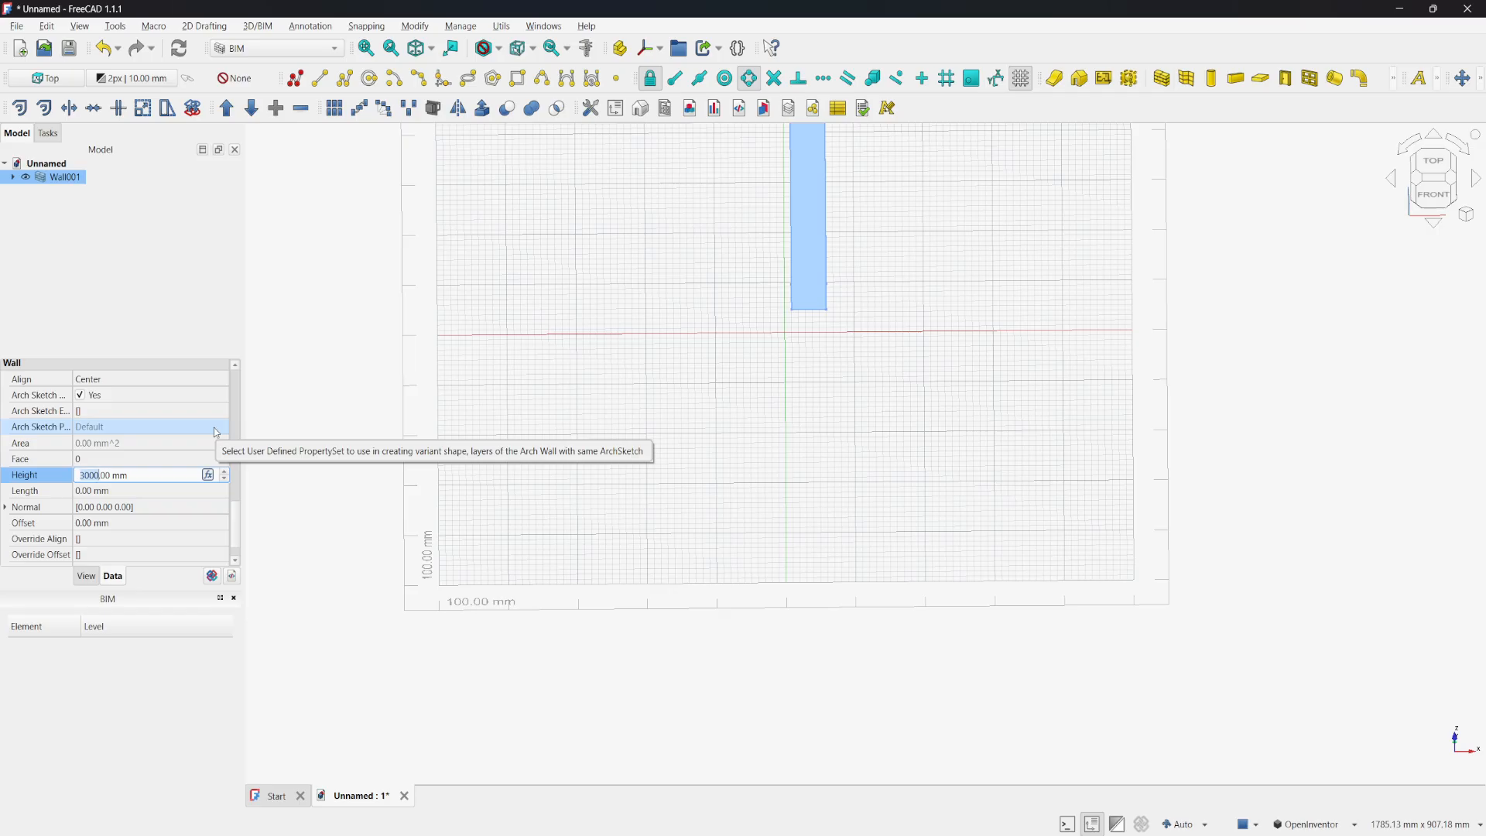
pyautogui.write('50')
pyautogui.press('Return')
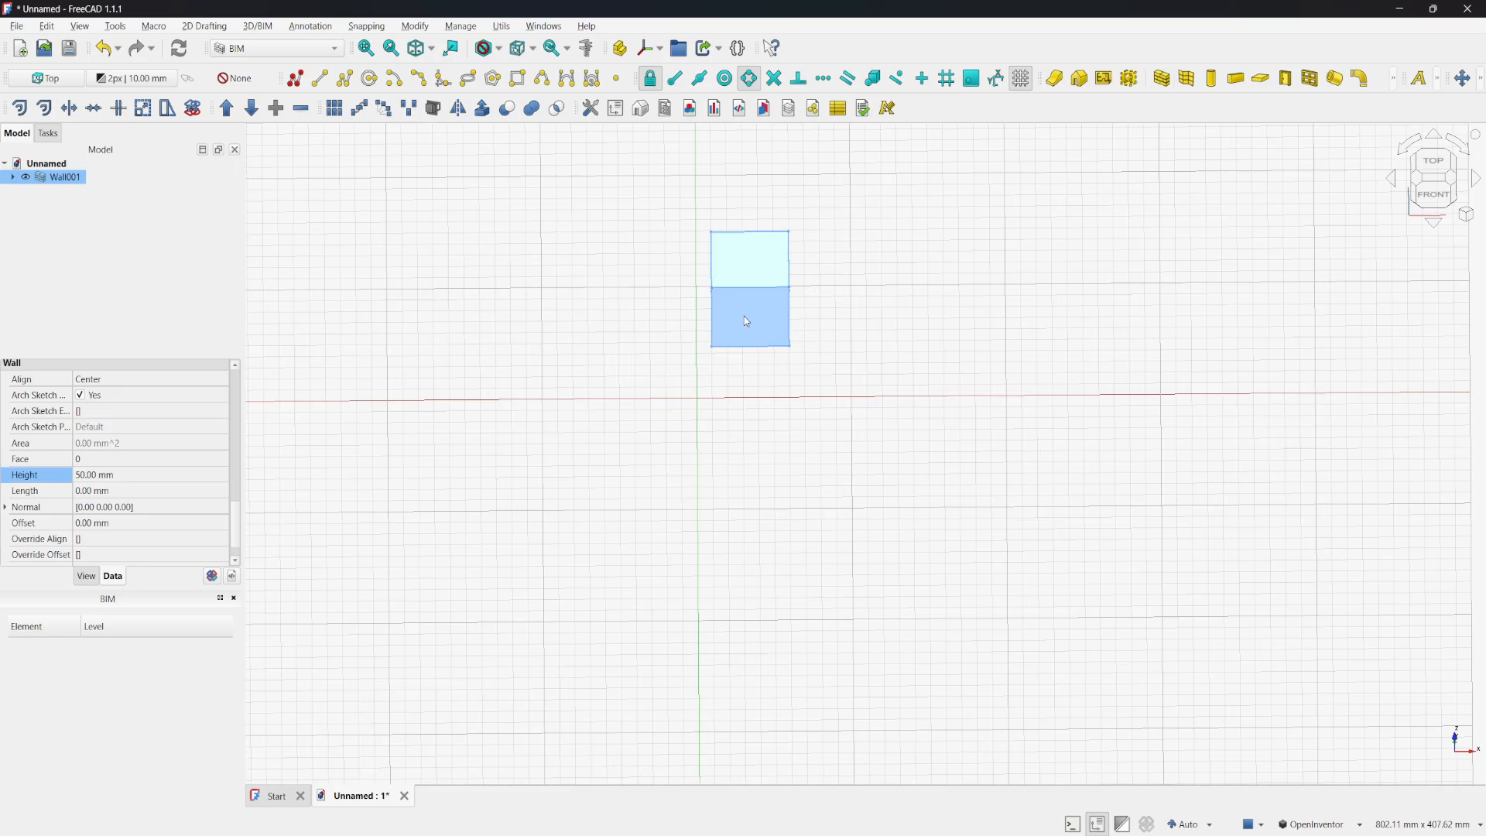
# Step: Increase the wall's Height to 100 mm
pyautogui.scroll(1, 747, 321)
pyautogui.click(88, 476)
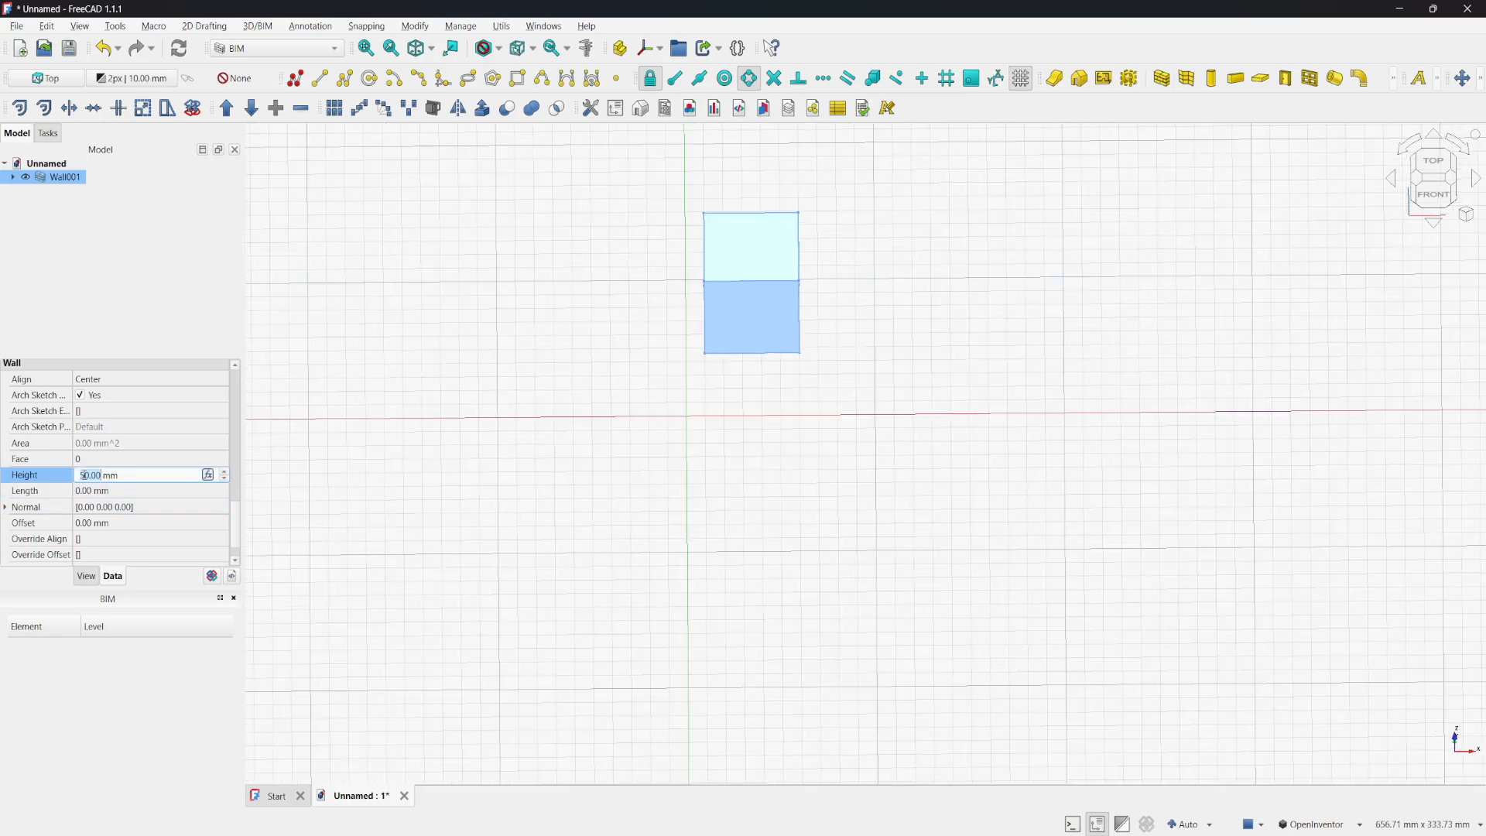
pyautogui.write('100')
pyautogui.press('Return')
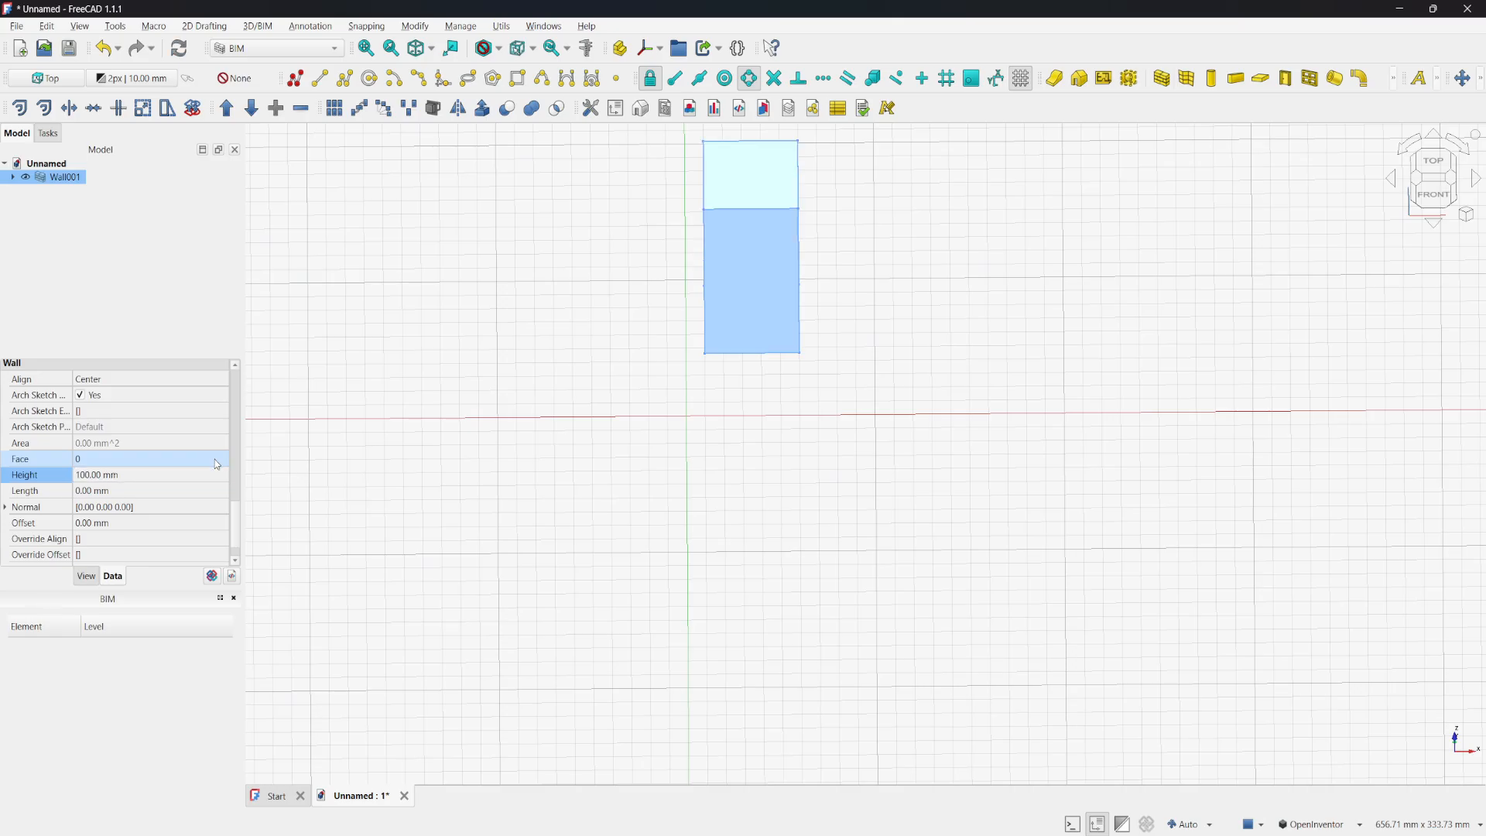
# Step: Set the wall's Width to 500 mm
pyautogui.scroll(-1, 107, 465)
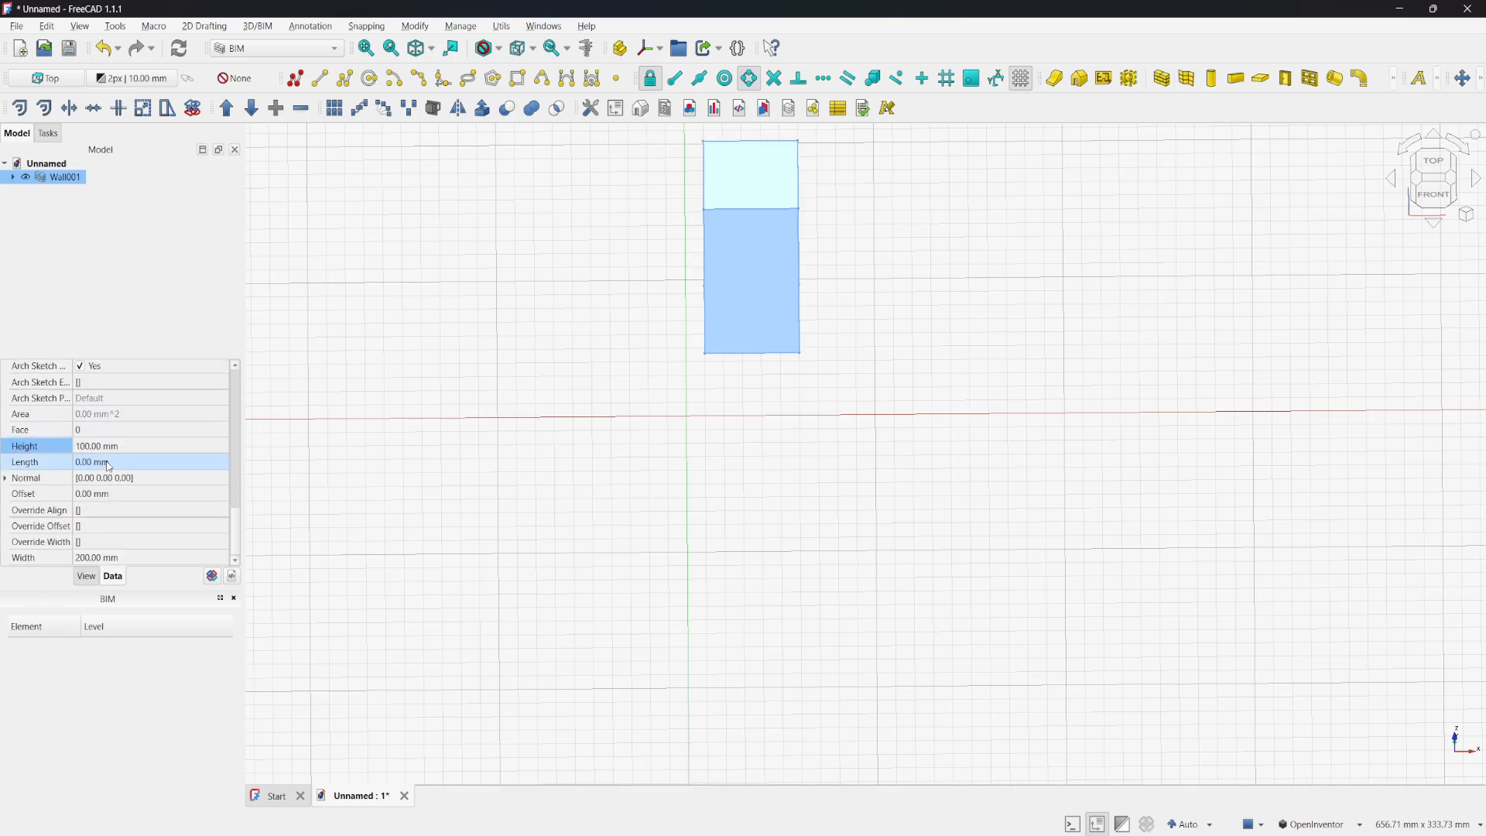
pyautogui.click(92, 559)
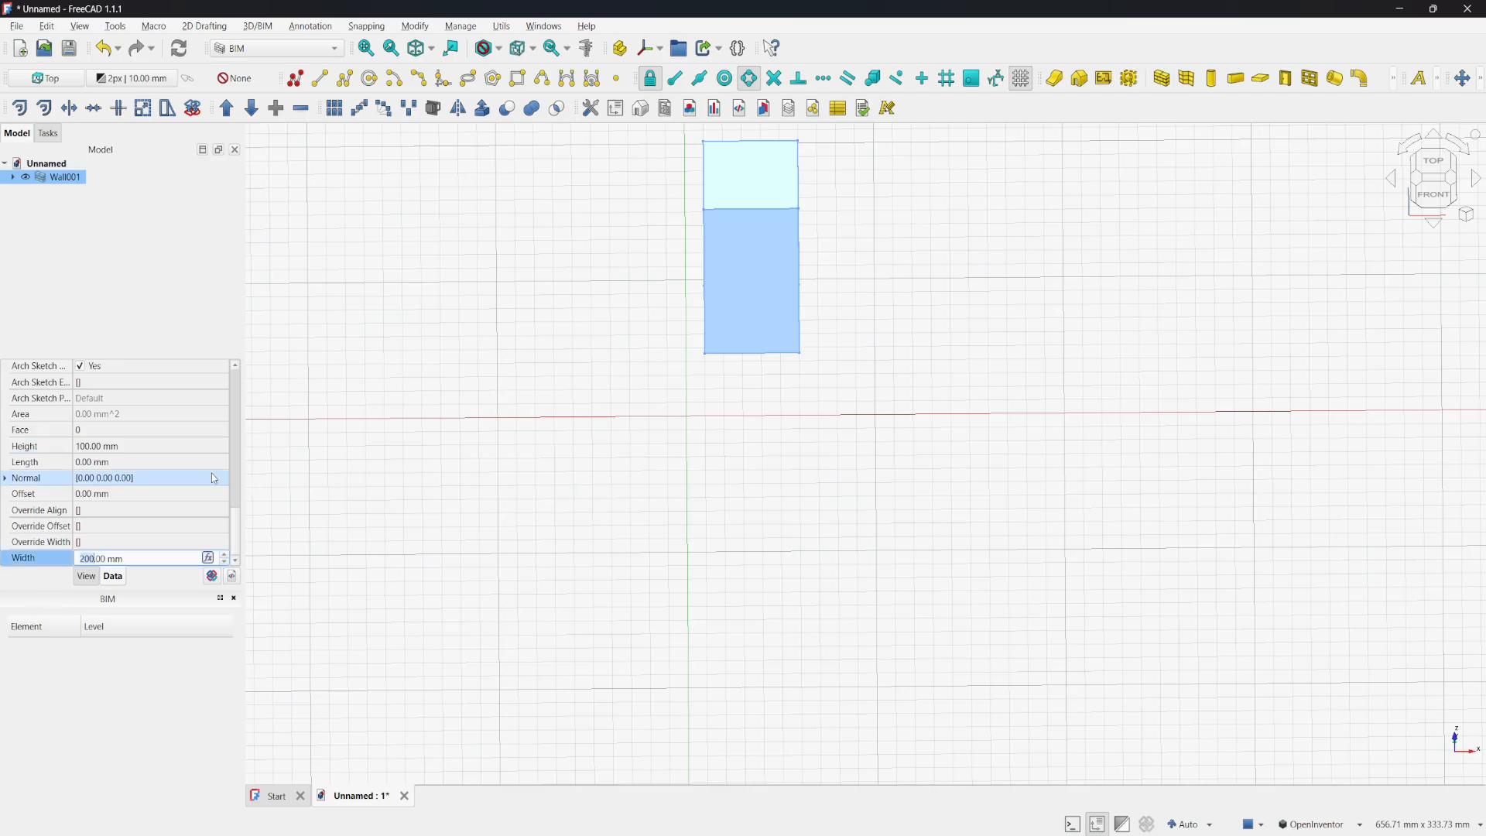
pyautogui.write('5')
pyautogui.press('Return')
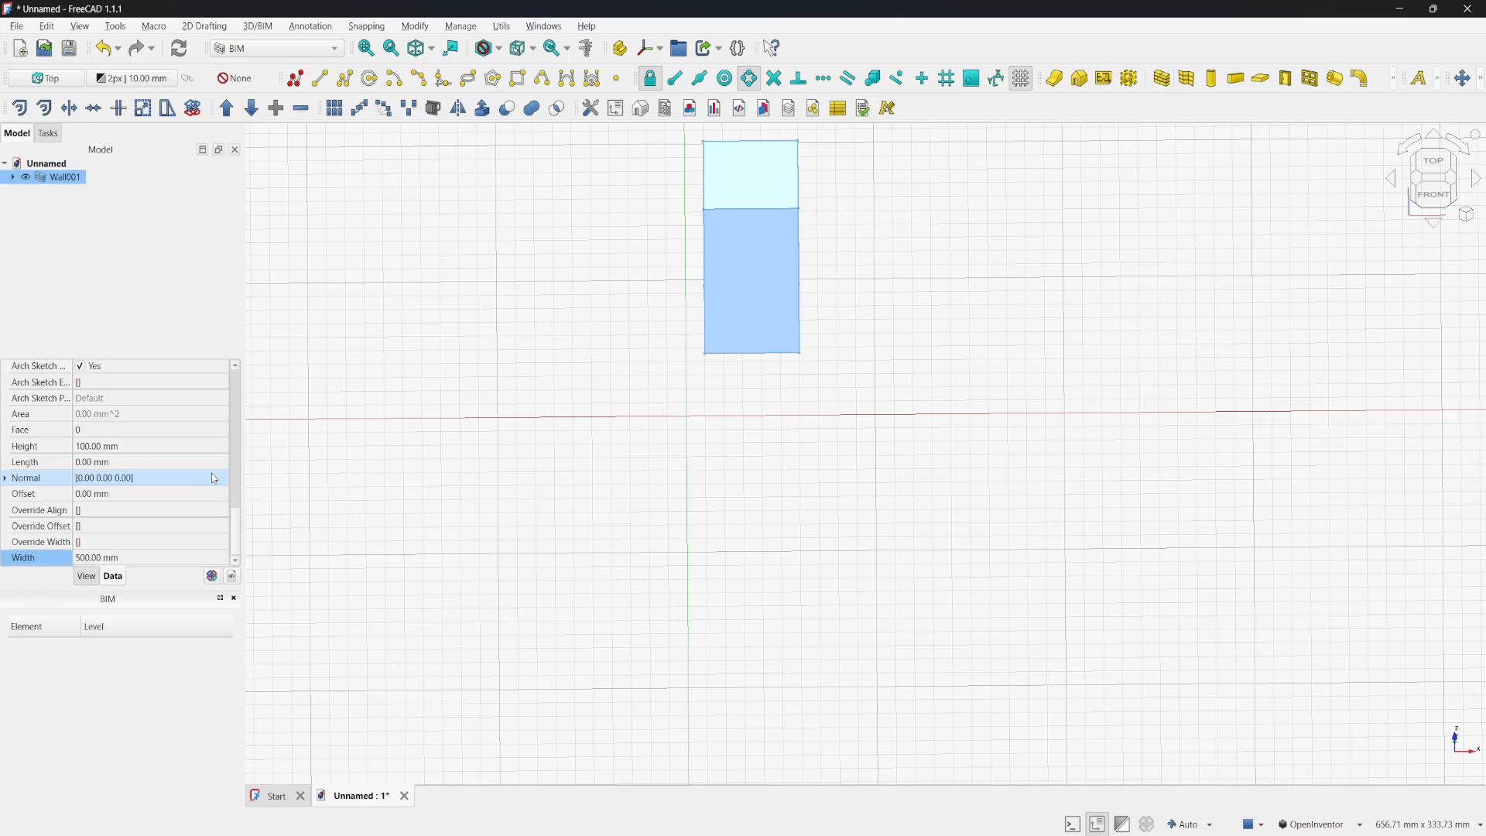
# Step: Examine the resized wall from several standard and angled views, and review its block and component properties
pyautogui.click(1415, 168)
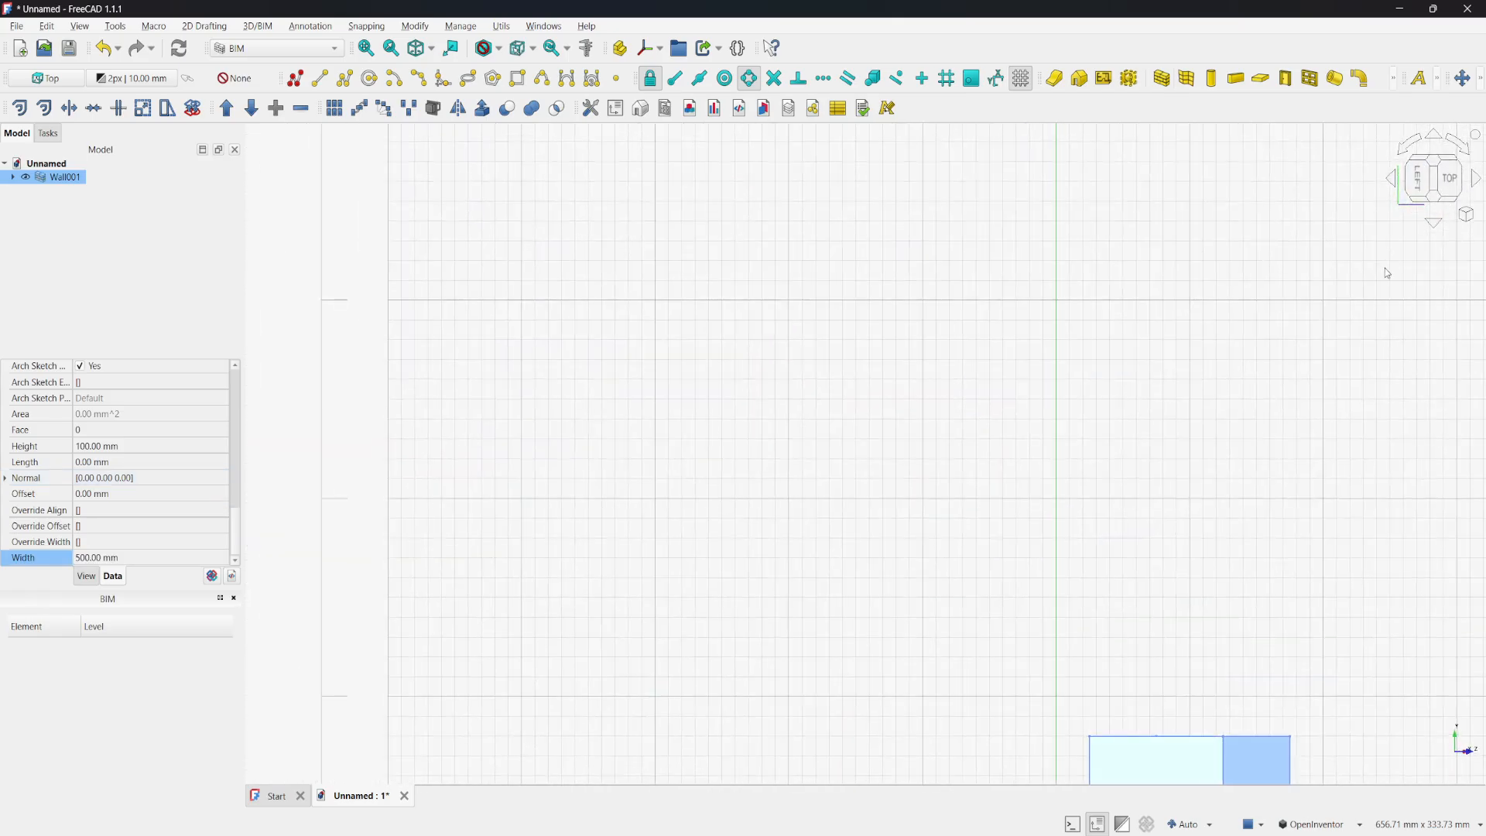
pyautogui.click(1455, 206)
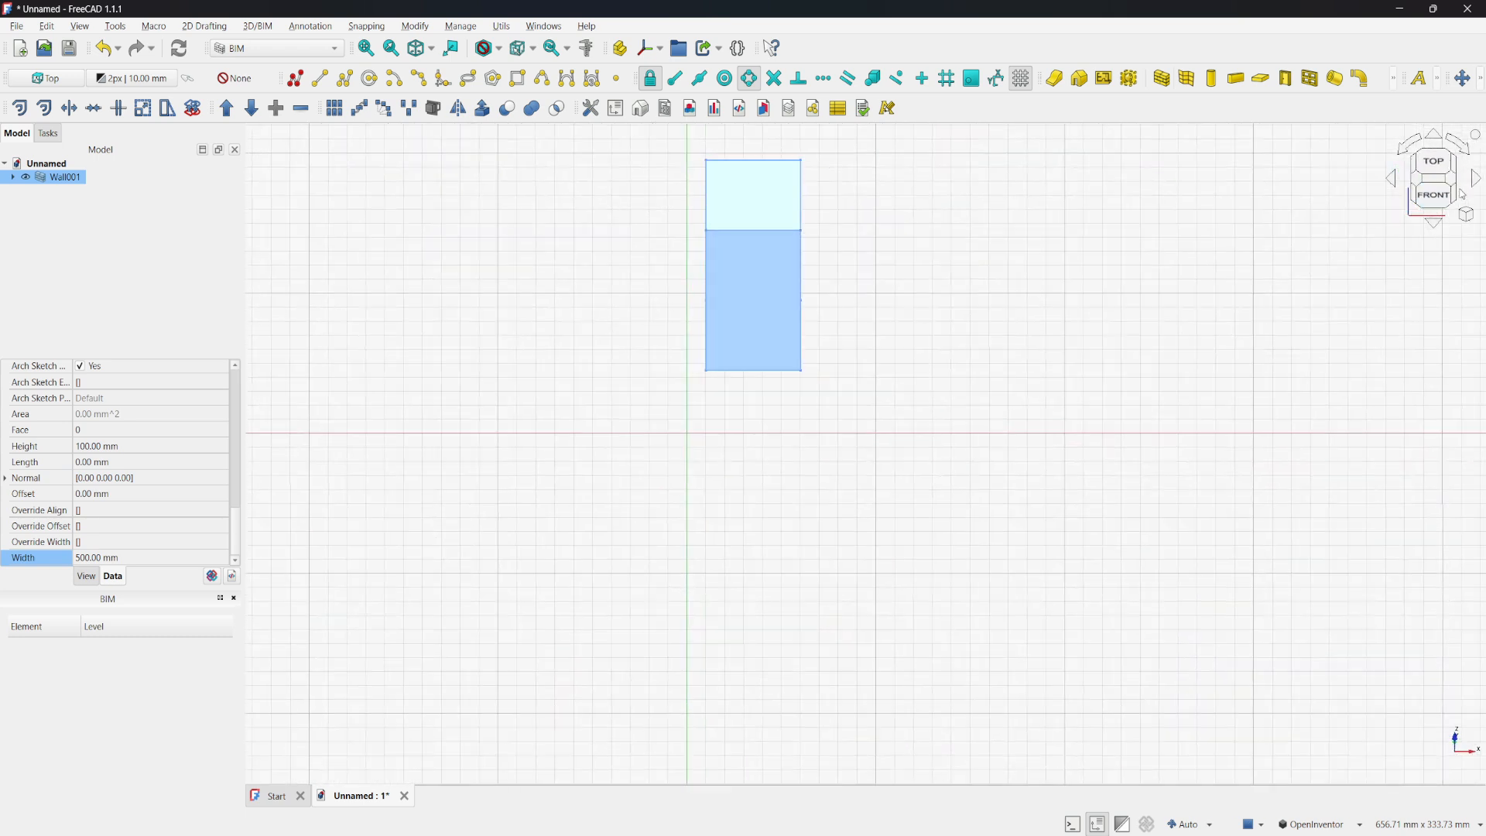
pyautogui.moveTo(1216, 355); pyautogui.dragTo(1186, 355)
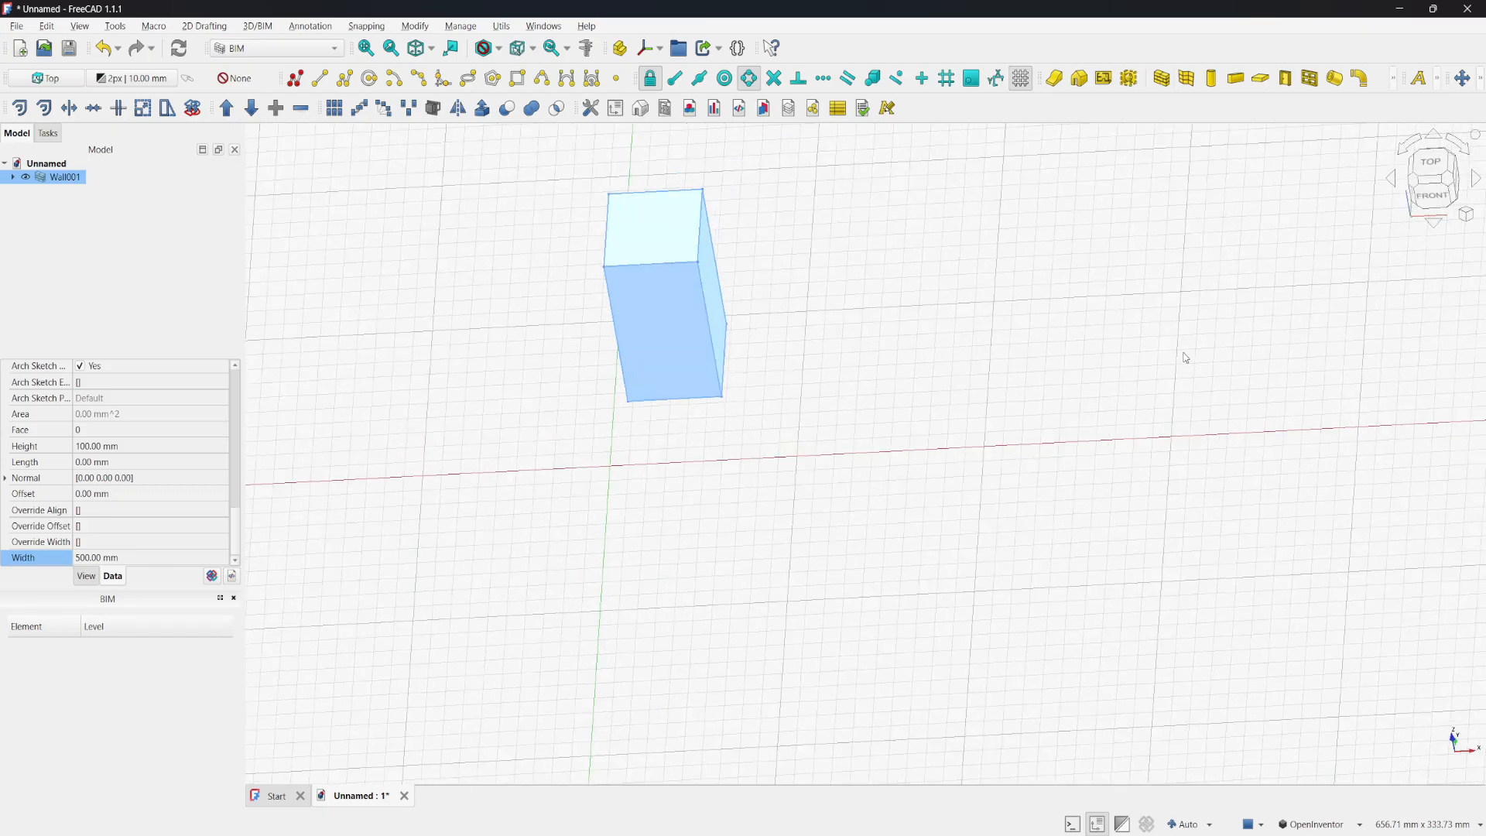
pyautogui.rightClick(1156, 362)
pyautogui.moveTo(889, 408)
pyautogui.mouseDown()
pyautogui.moveTo(839, 362)
pyautogui.moveTo(726, 457)
pyautogui.moveTo(952, 474)
pyautogui.moveTo(1081, 382)
pyautogui.moveTo(940, 419)
pyautogui.moveTo(1029, 364)
pyautogui.moveTo(1104, 421)
pyautogui.moveTo(1055, 475)
pyautogui.moveTo(816, 402)
pyautogui.moveTo(916, 422)
pyautogui.moveTo(876, 396)
pyautogui.mouseUp()
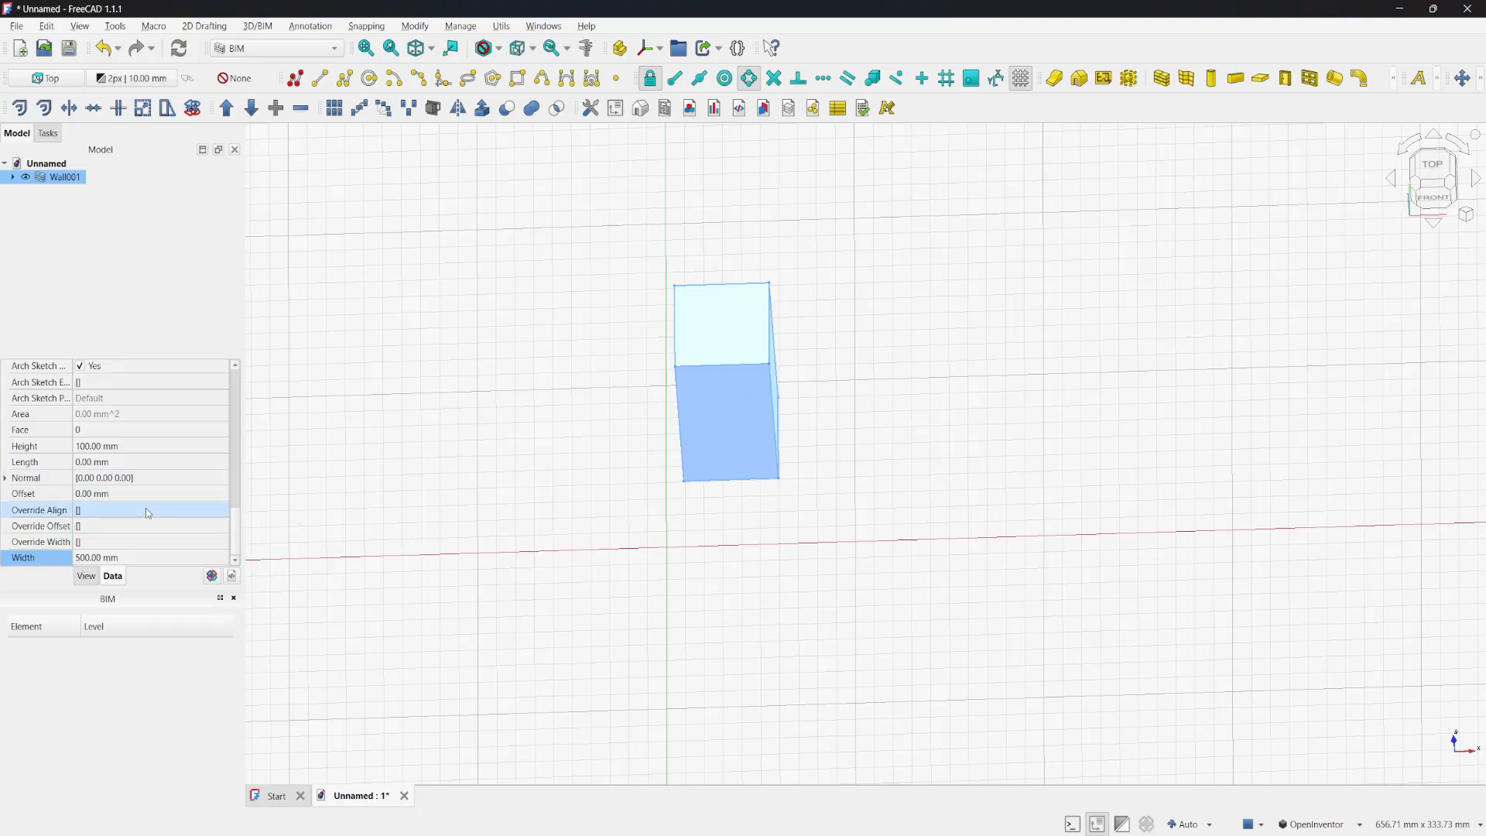
pyautogui.scroll(10, 130, 556)
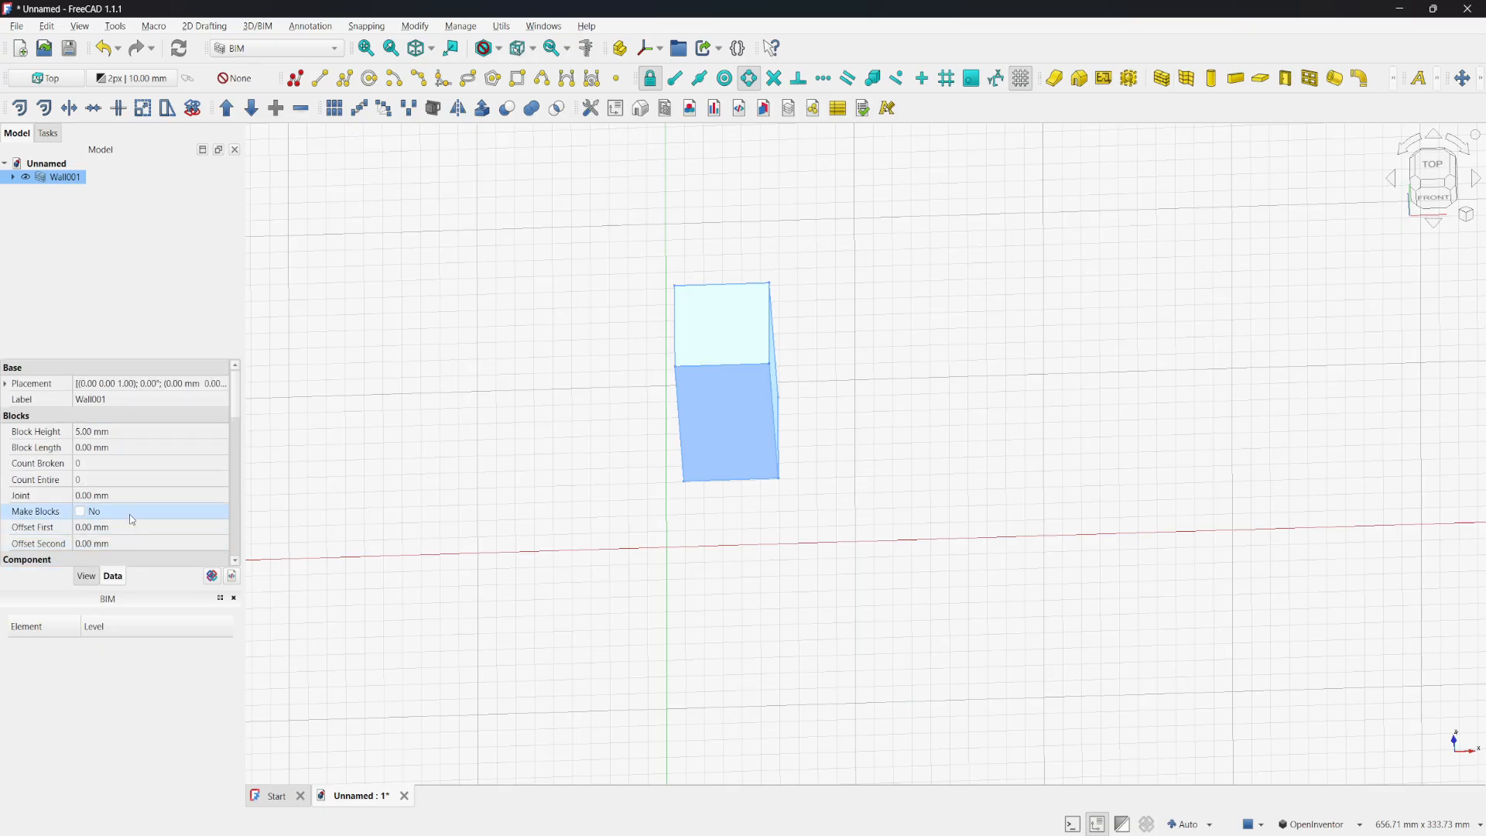
pyautogui.scroll(-5, 129, 514)
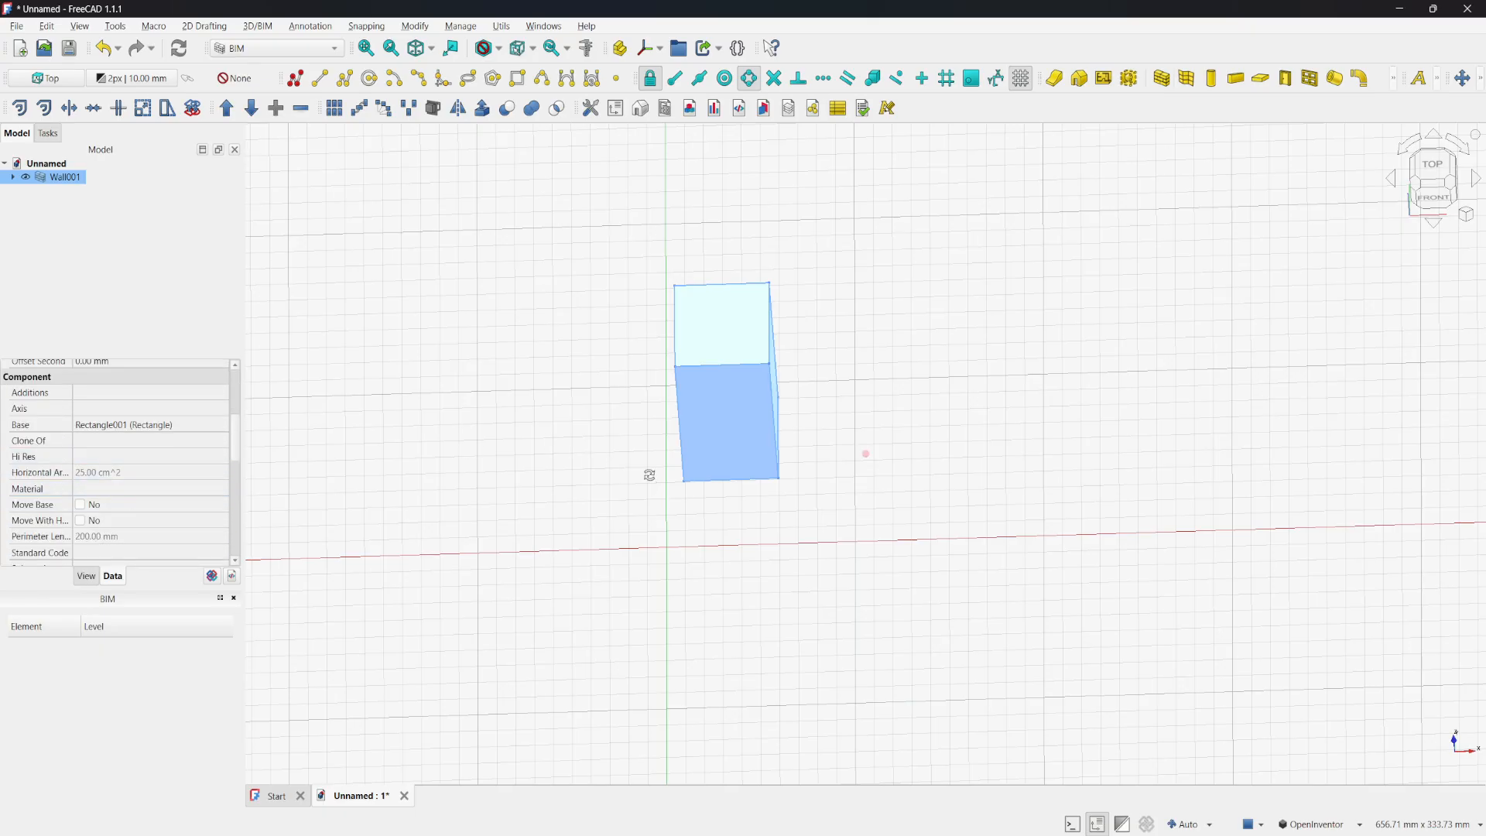
pyautogui.moveTo(649, 475); pyautogui.dragTo(767, 461)
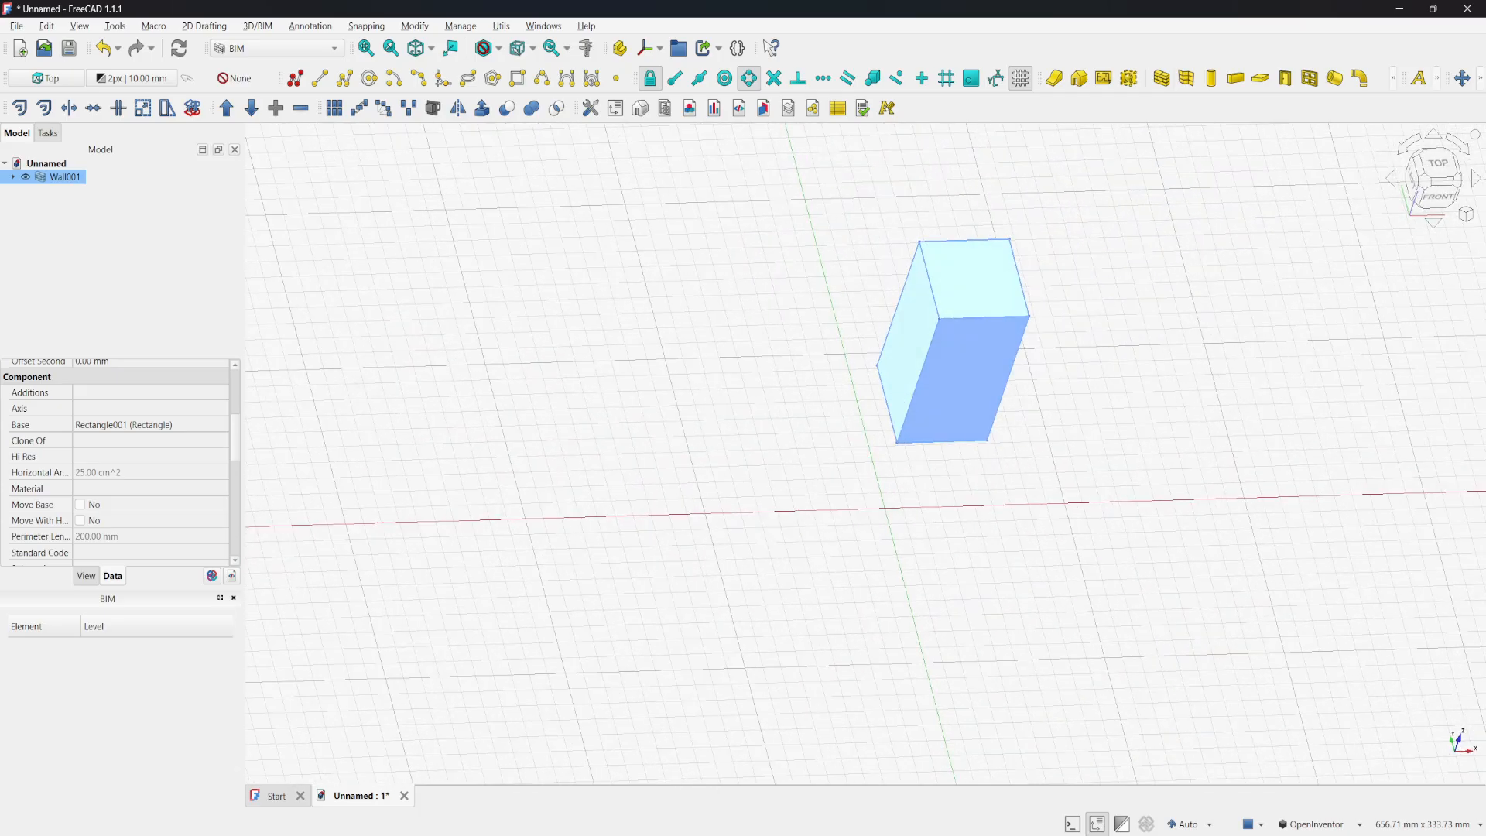
pyautogui.moveTo(1351, 687); pyautogui.dragTo(1158, 259)
pyautogui.click(1444, 201)
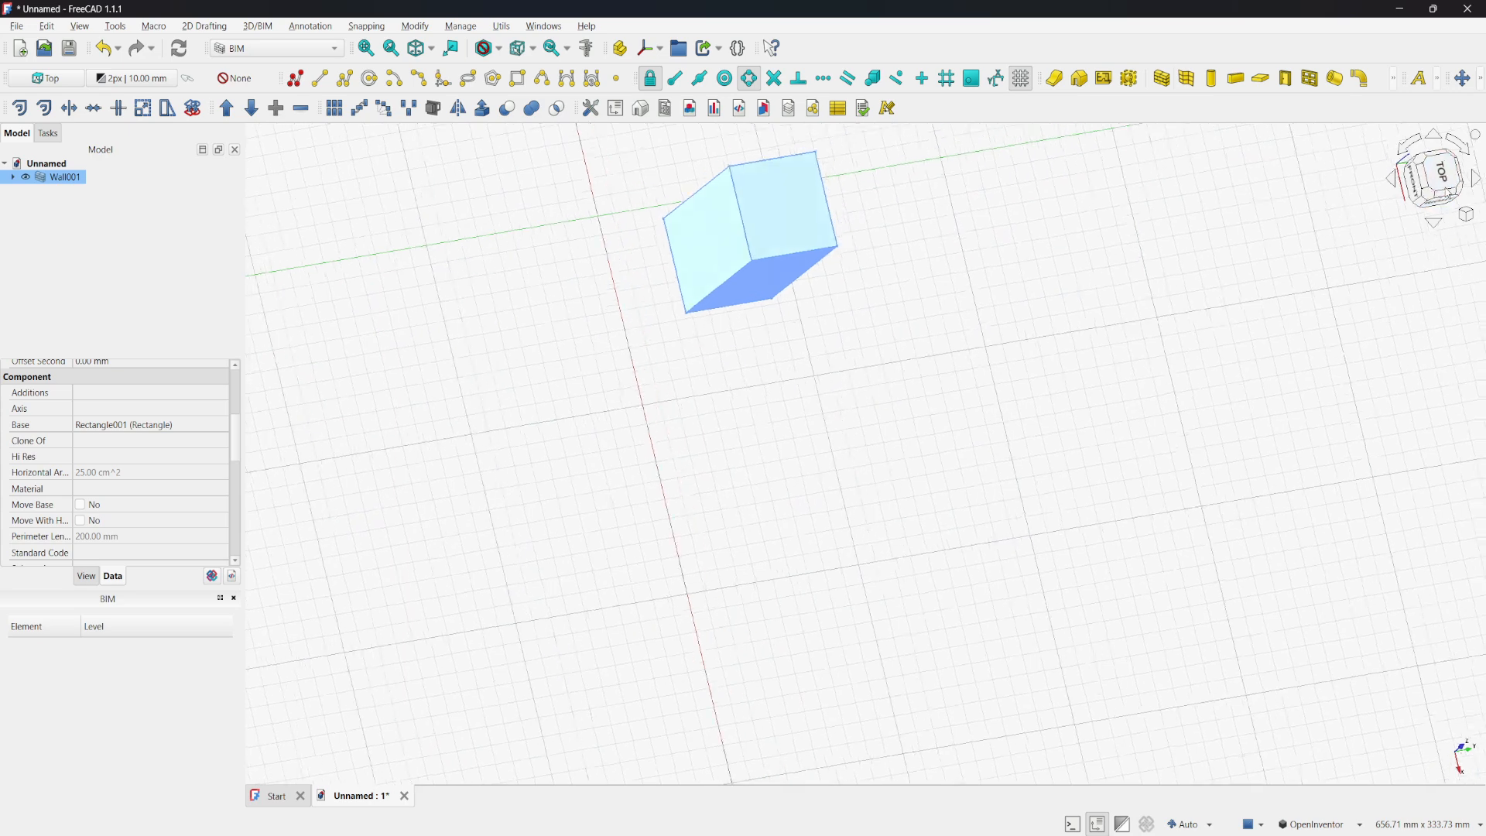
pyautogui.click(1436, 201)
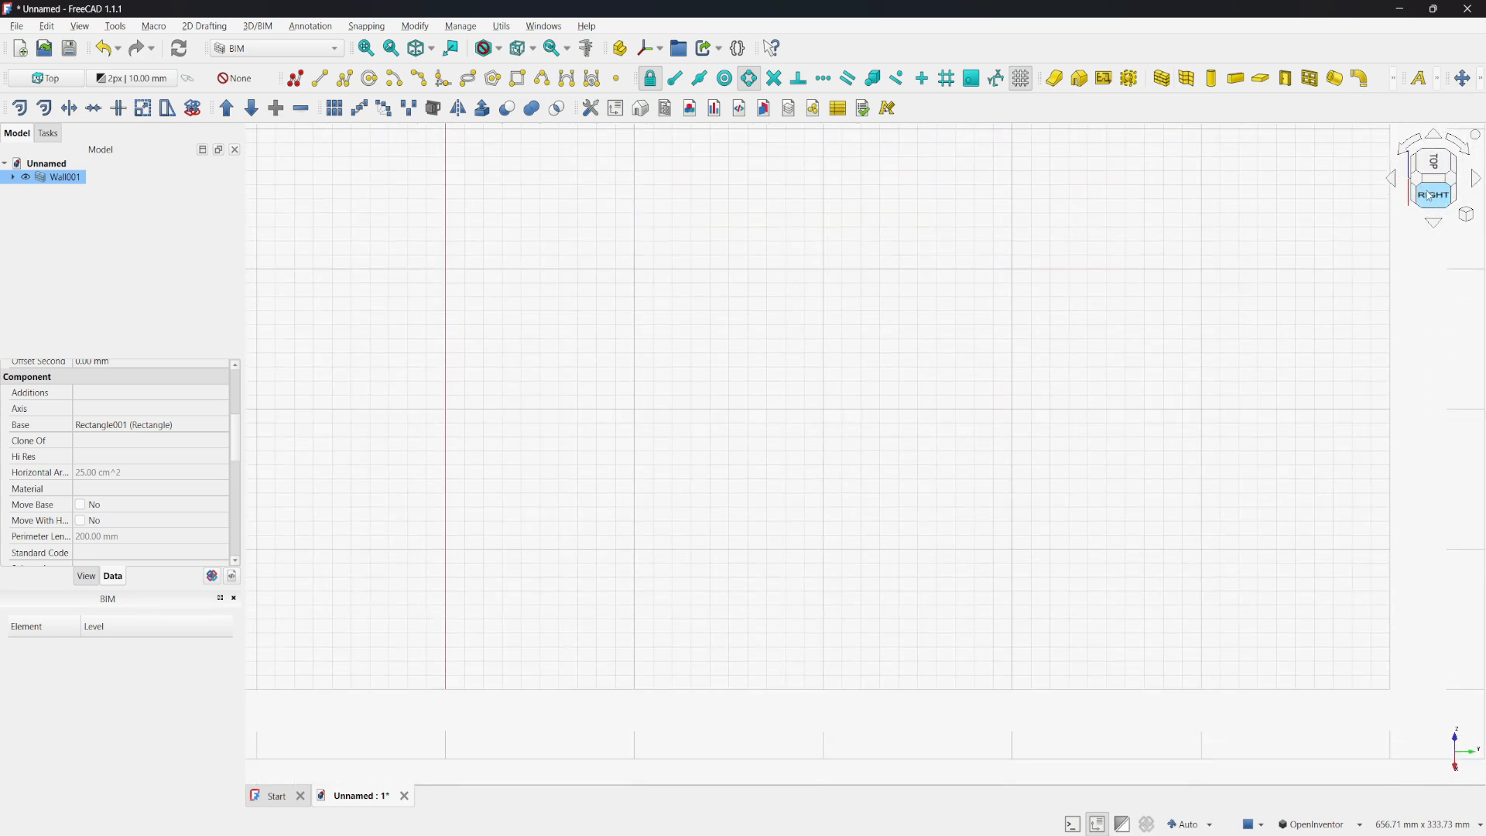
pyautogui.click(1416, 174)
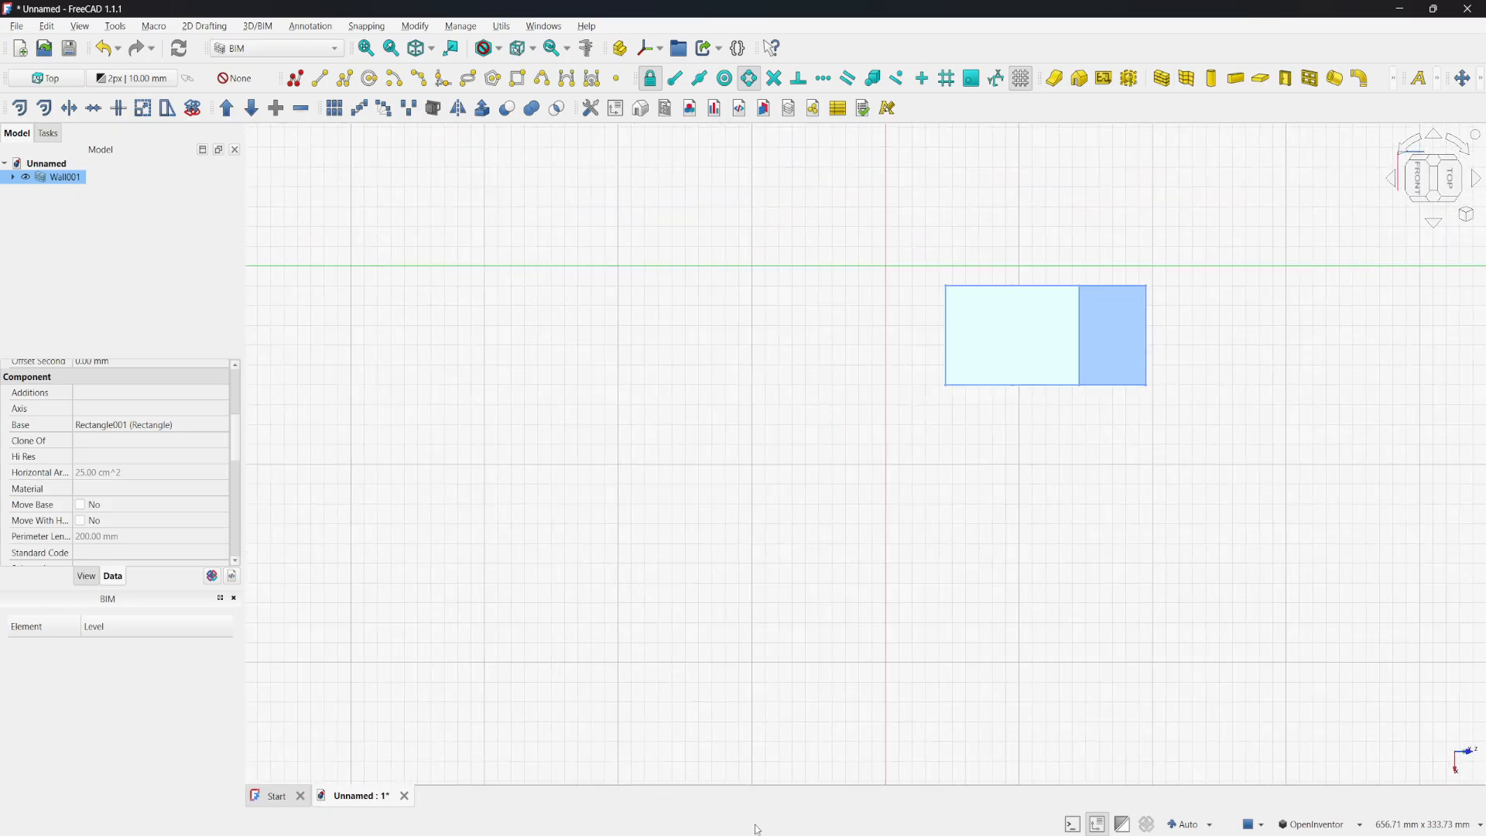